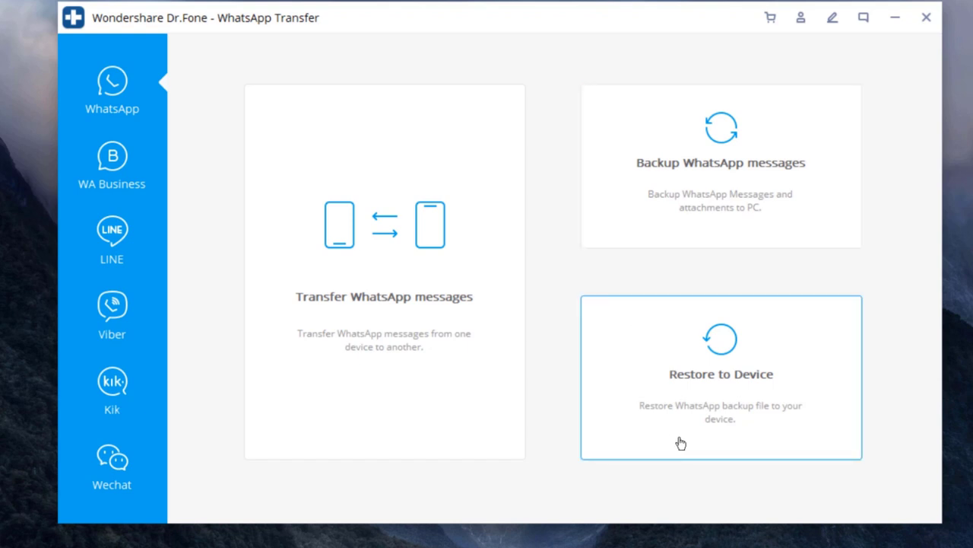
# Open Dr.Fone's WhatsApp transfer screen to restore the backup to the Samsung SM-A505F.
pyautogui.click(413, 372)
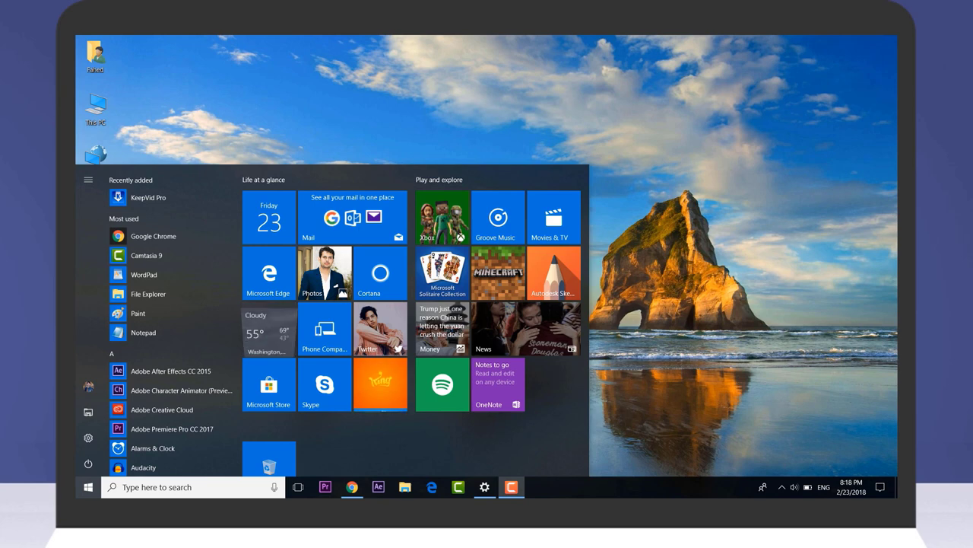
# Pair the Galaxy J5 over Bluetooth from Settings > Devices, confirming the matching PIN.
pyautogui.click(761, 337)
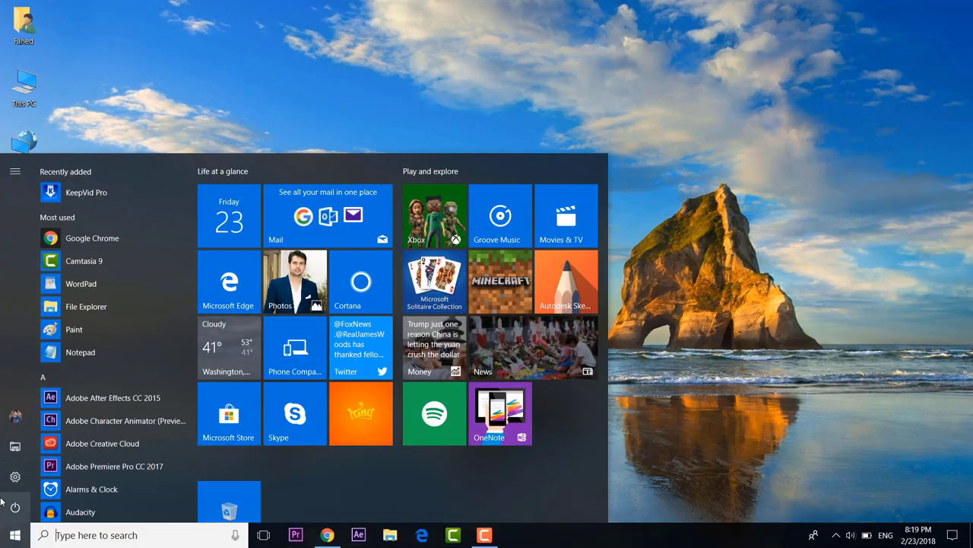
pyautogui.click(10, 477)
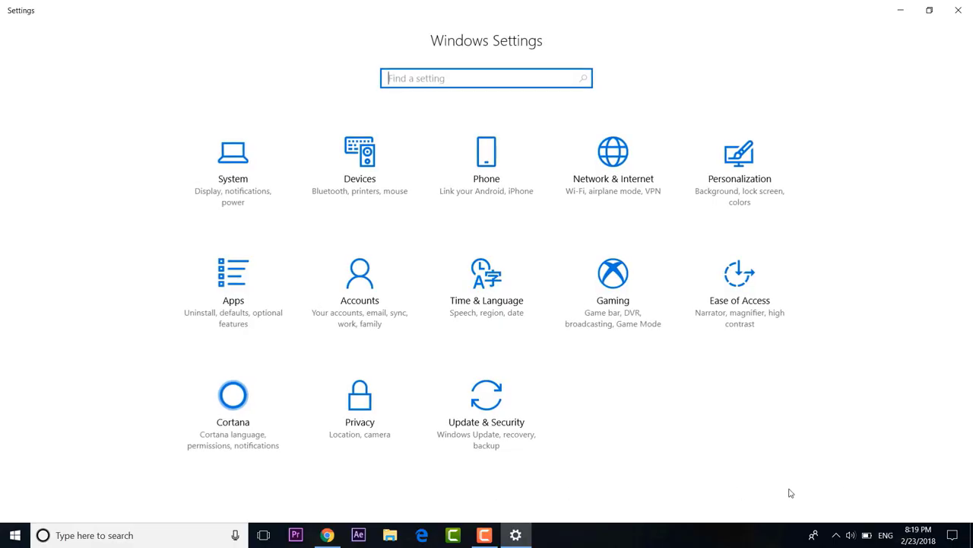
pyautogui.click(372, 164)
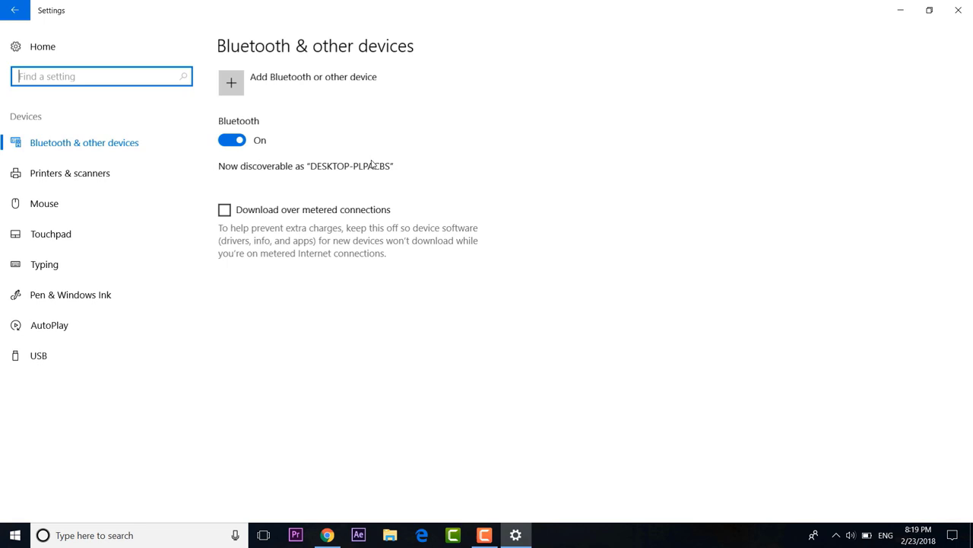
pyautogui.click(233, 83)
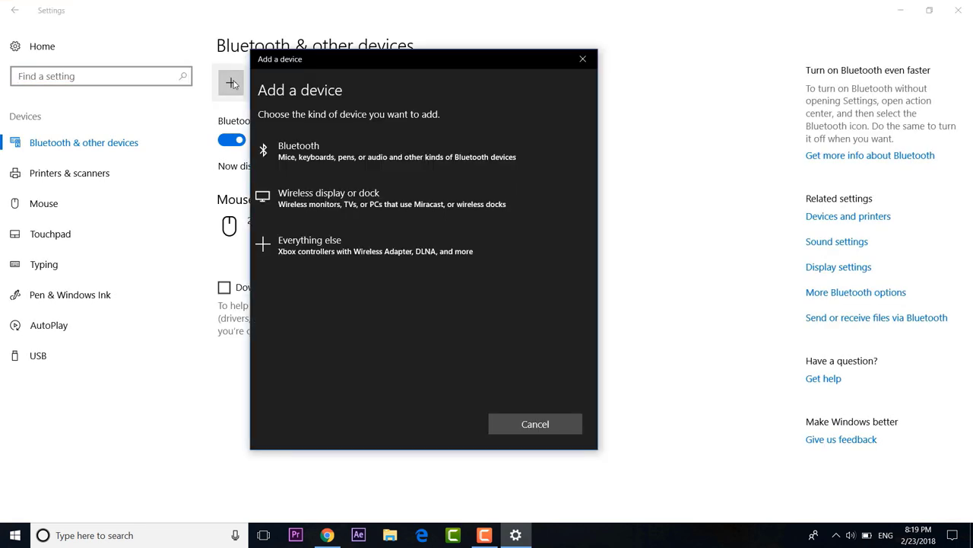
pyautogui.click(302, 146)
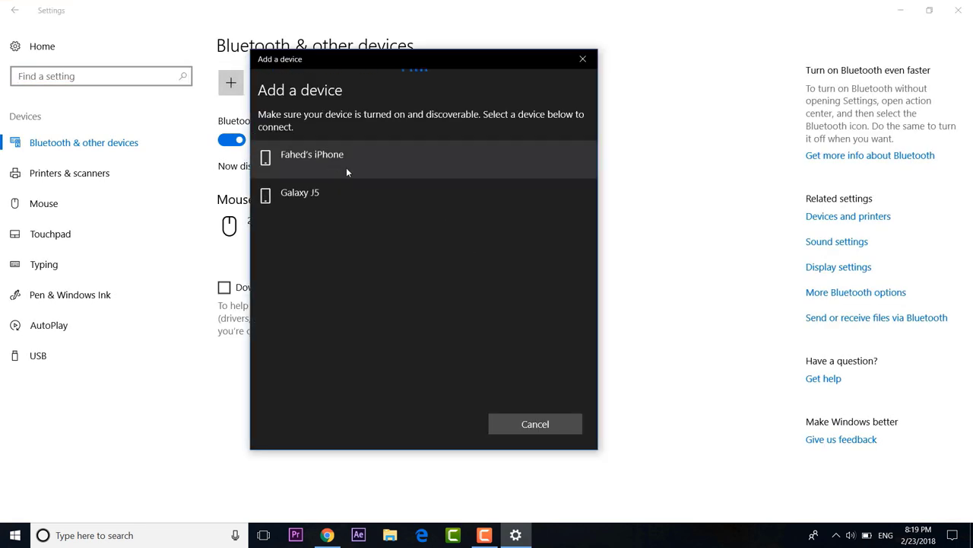
pyautogui.click(438, 202)
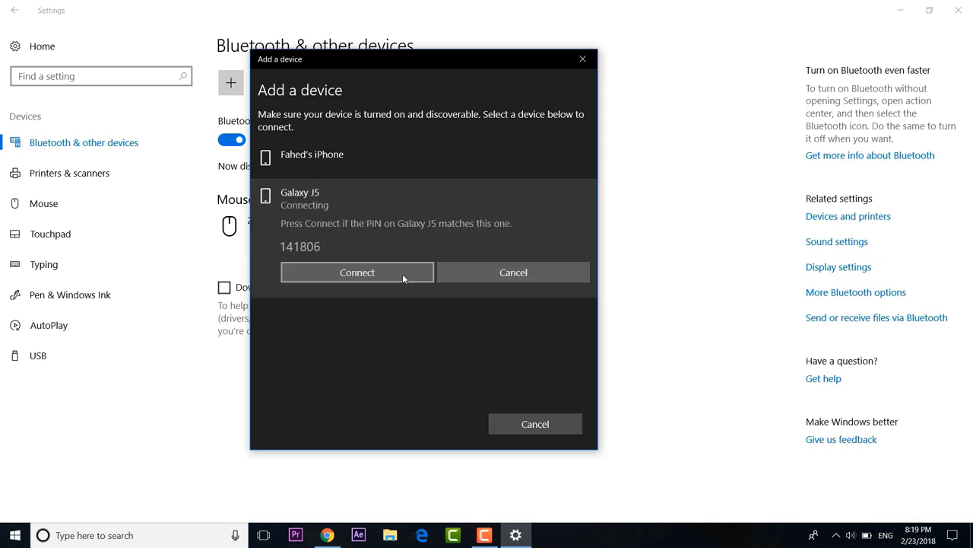
pyautogui.click(404, 276)
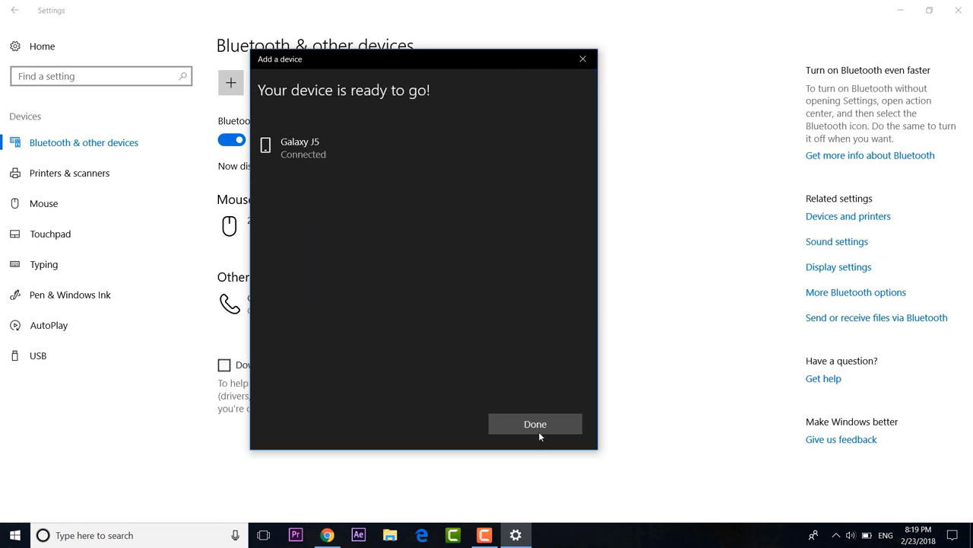
pyautogui.click(538, 430)
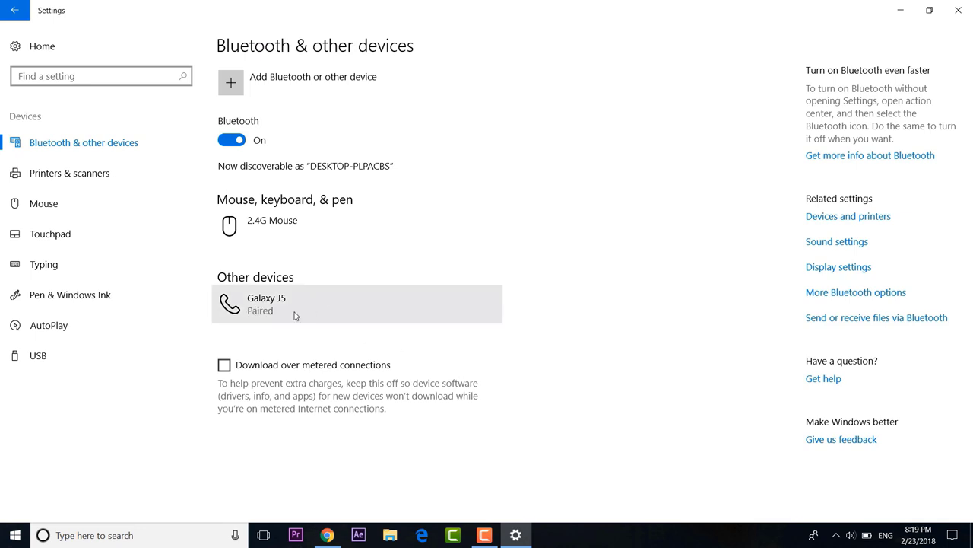
# Tick 'Allow Windows to detect when you're away' under Accounts > Sign-in options > Dynamic lock.
pyautogui.click(14, 10)
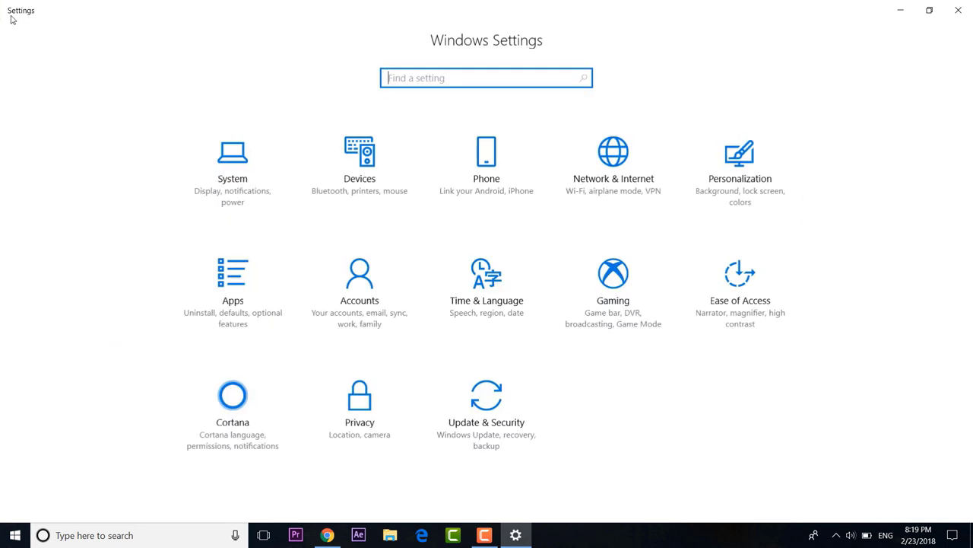
pyautogui.click(357, 315)
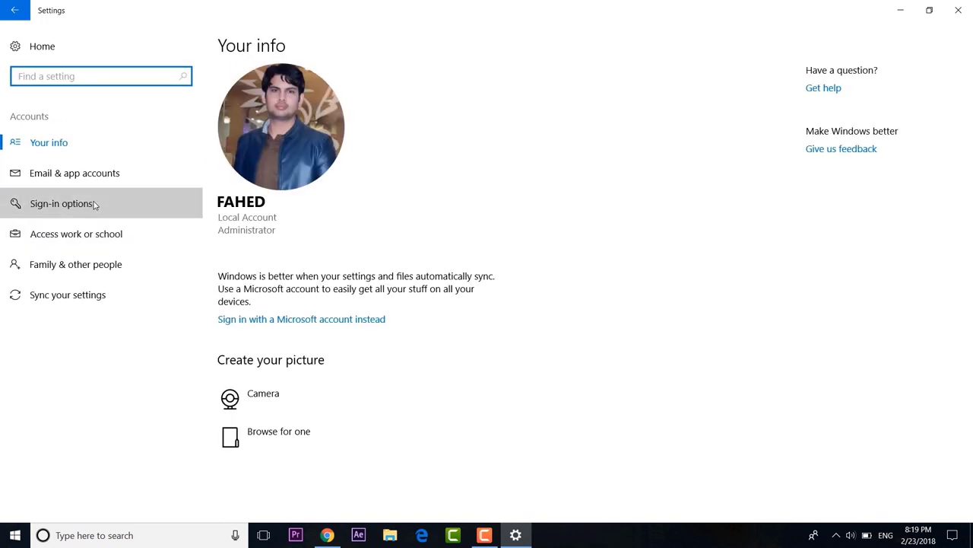
pyautogui.click(94, 204)
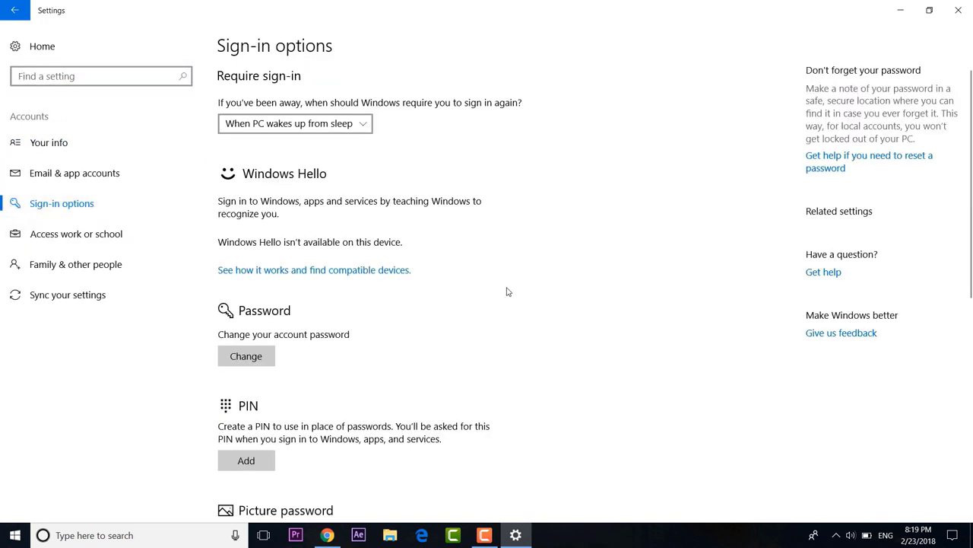
pyautogui.scroll(-3, 508, 291)
pyautogui.scroll(-2, 508, 292)
pyautogui.scroll(-2, 508, 290)
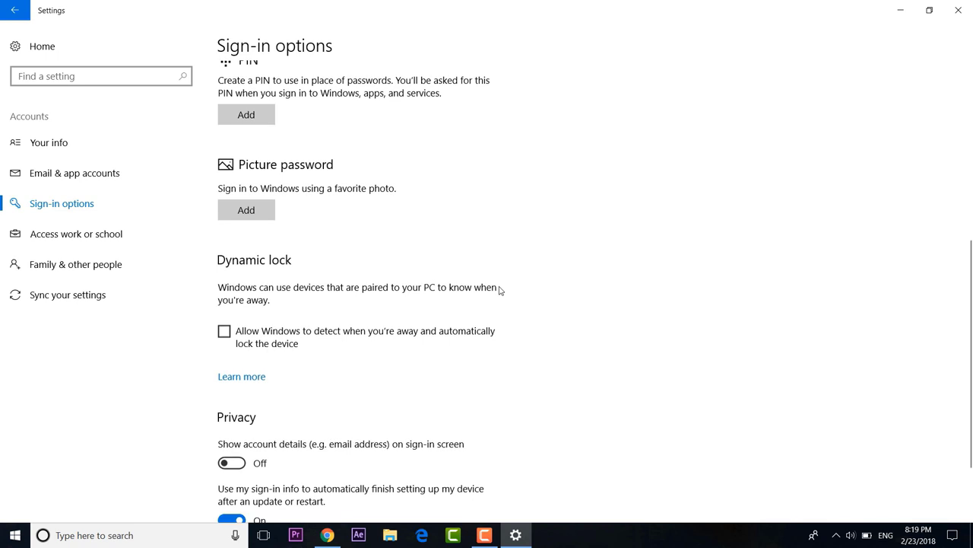
pyautogui.click(225, 332)
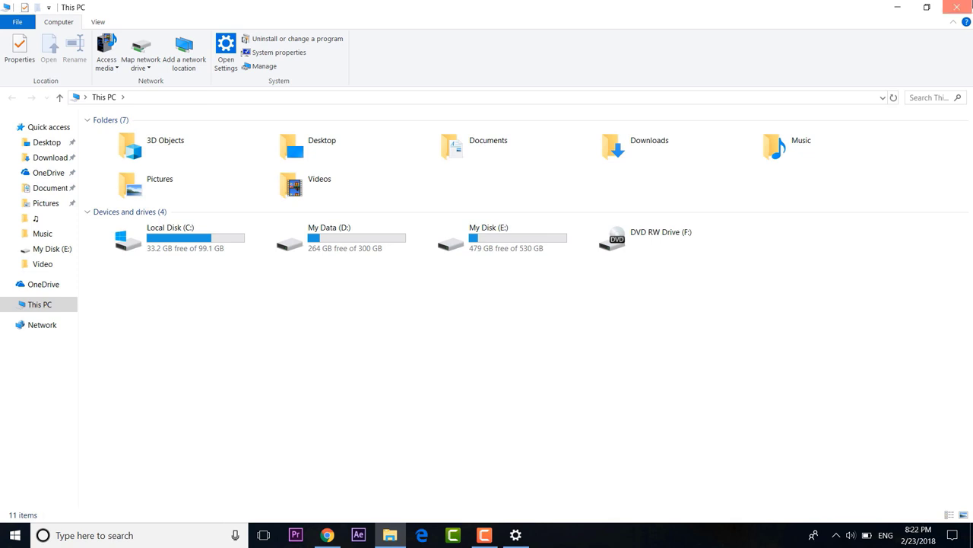
# Close File Explorer and view the System > Storage usage breakdown for This PC (C:).
pyautogui.click(956, 7)
pyautogui.click(6, 540)
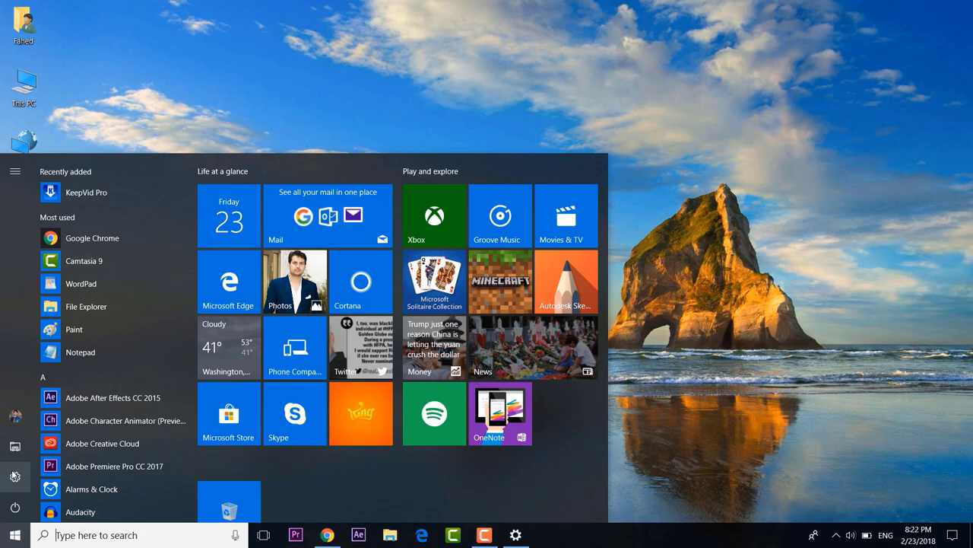
pyautogui.click(13, 488)
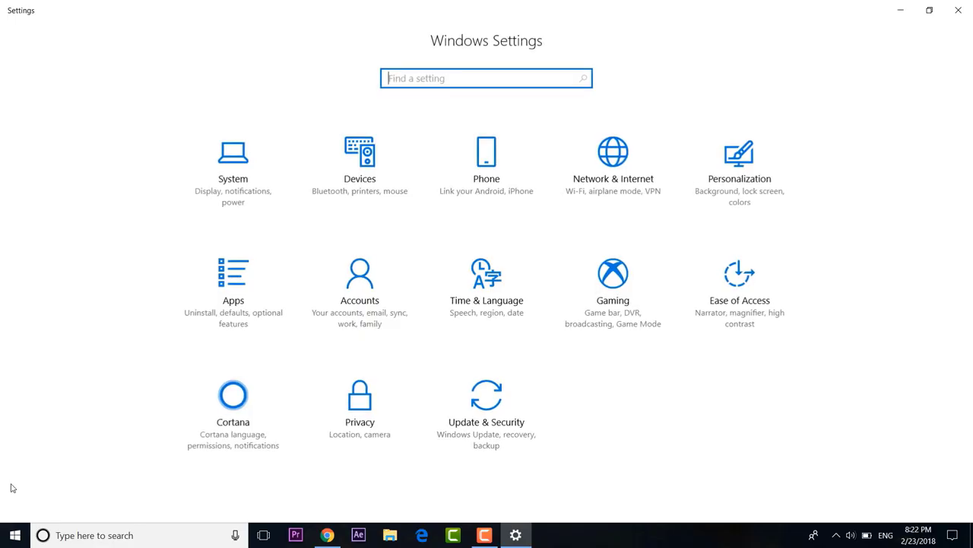
pyautogui.click(243, 167)
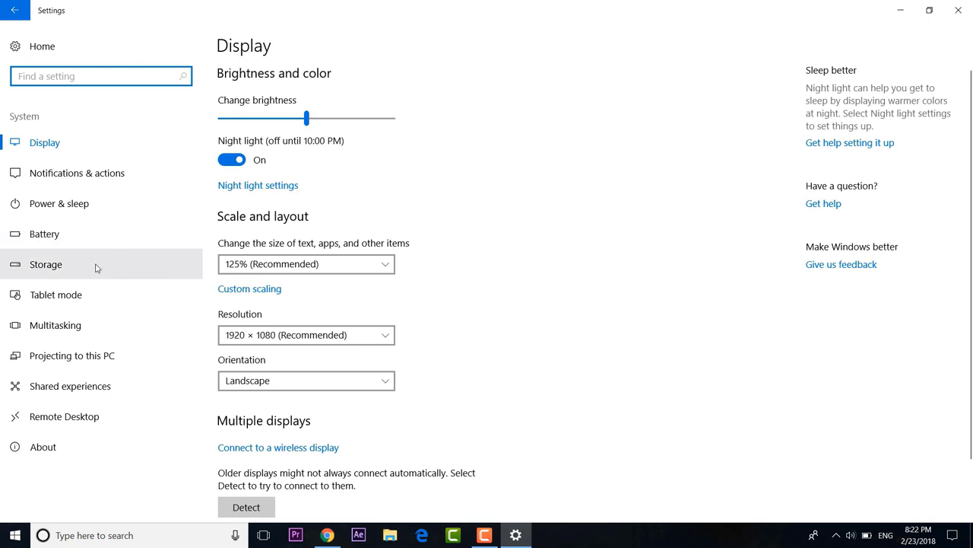
pyautogui.click(96, 266)
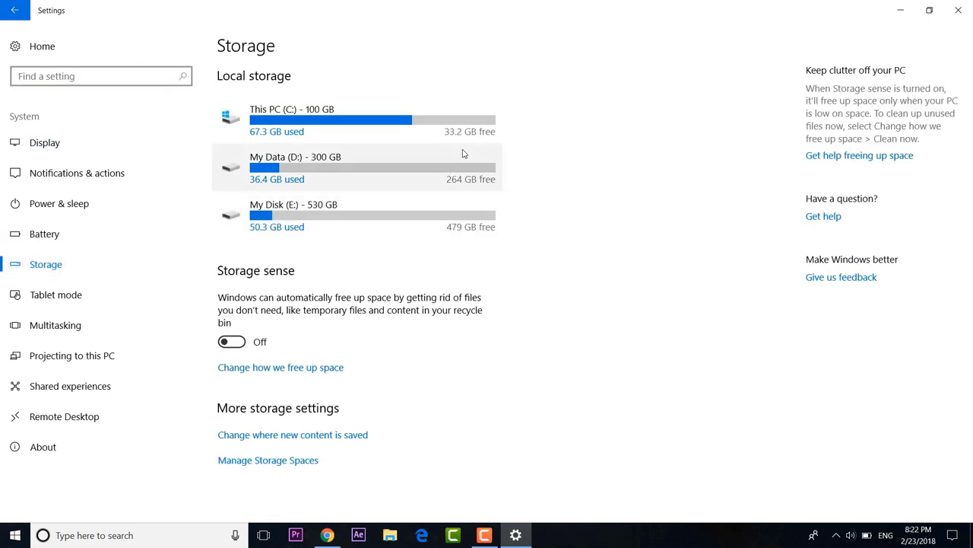
pyautogui.click(477, 124)
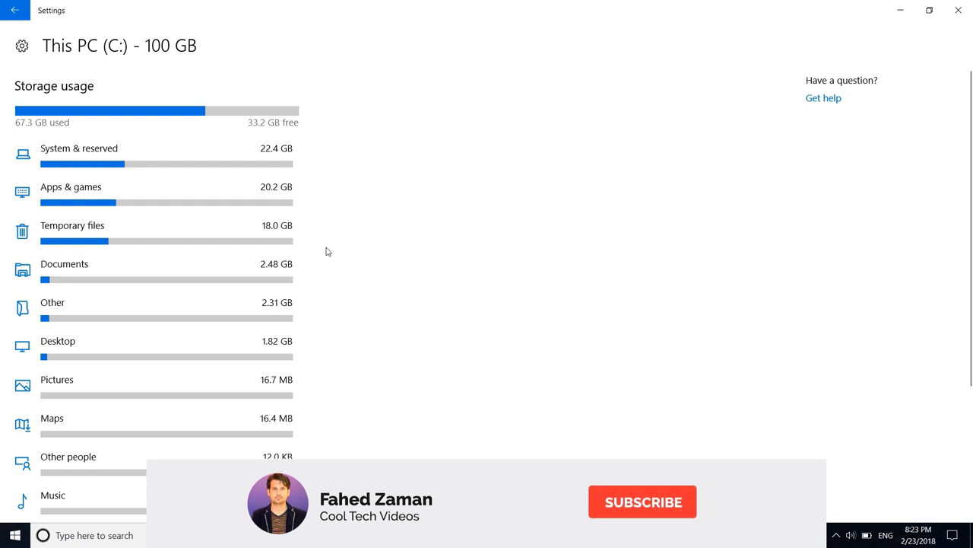
# Mark temporary files for removal, switch Storage sense on, and show 'Change how we free up space'.
pyautogui.click(199, 232)
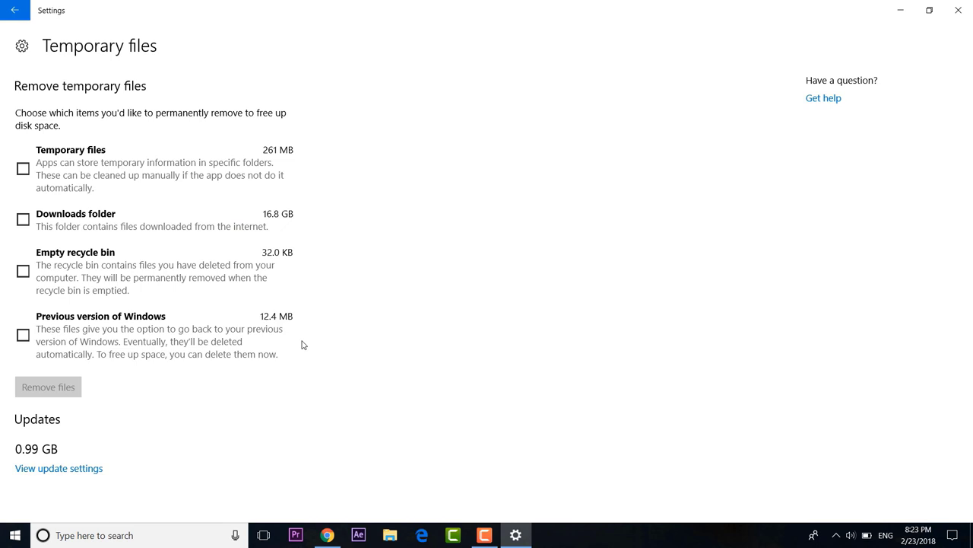
pyautogui.click(22, 170)
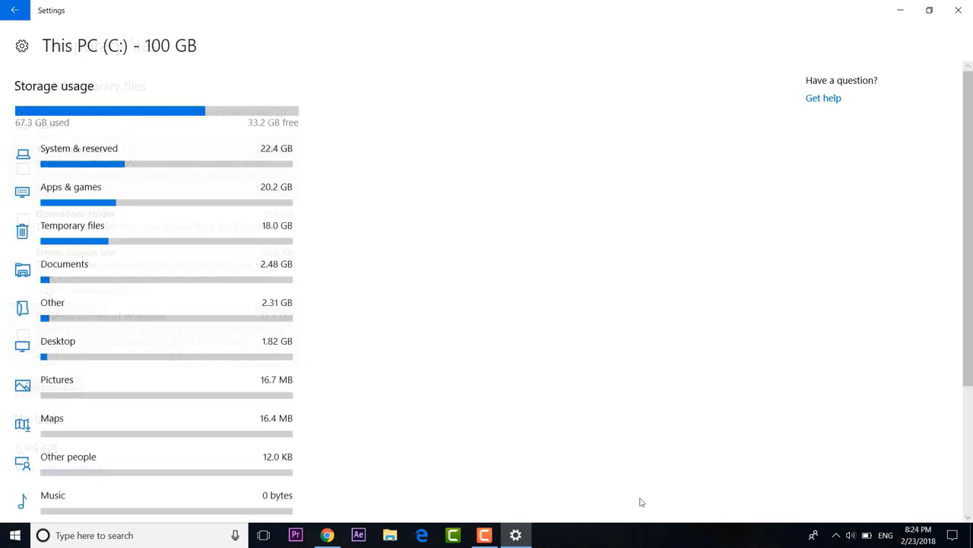
pyautogui.click(15, 11)
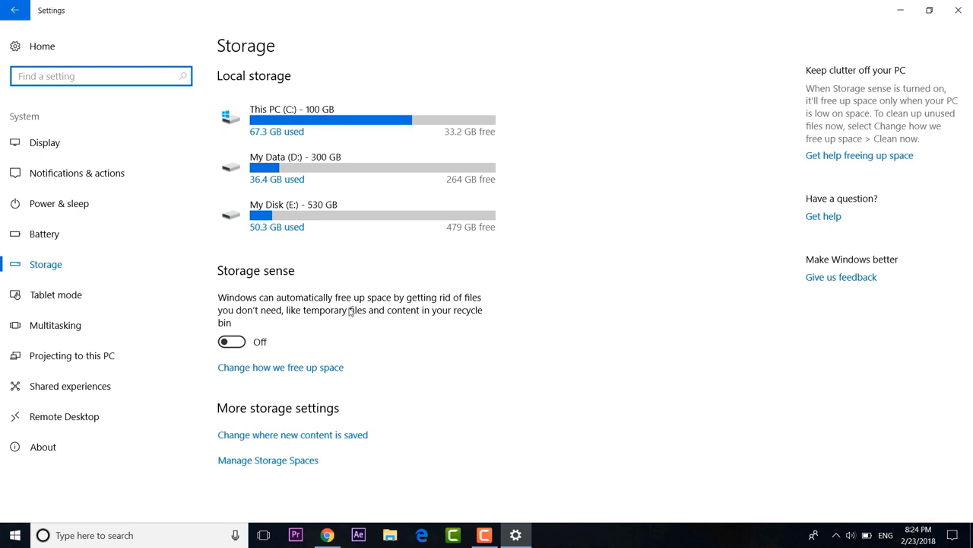
pyautogui.click(241, 343)
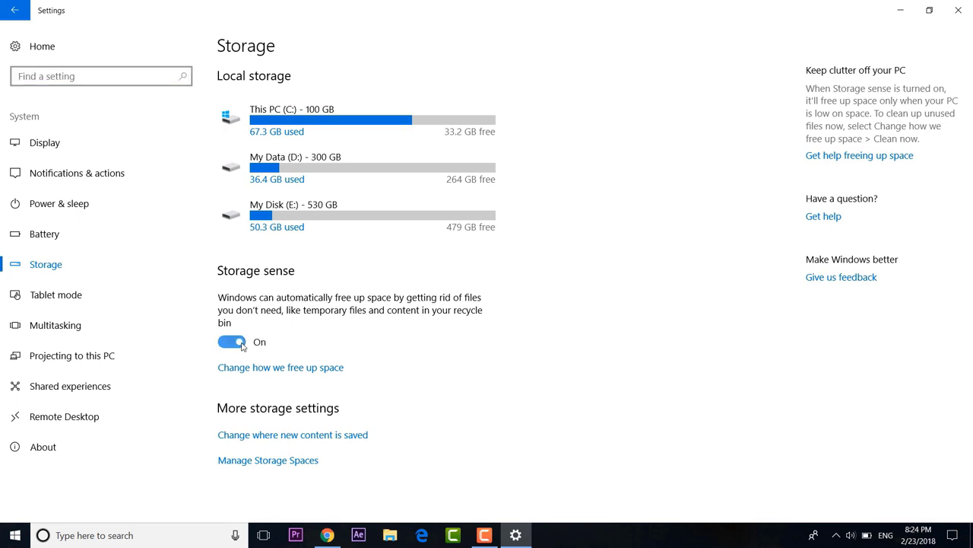
pyautogui.click(284, 370)
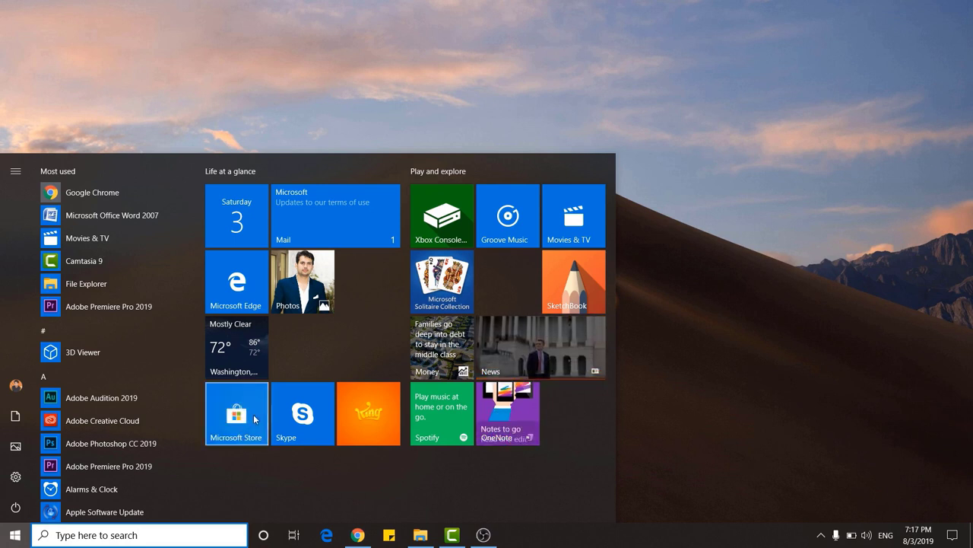
# Launch Microsoft Store from the Start menu to reach the Your Phone page.
pyautogui.click(255, 419)
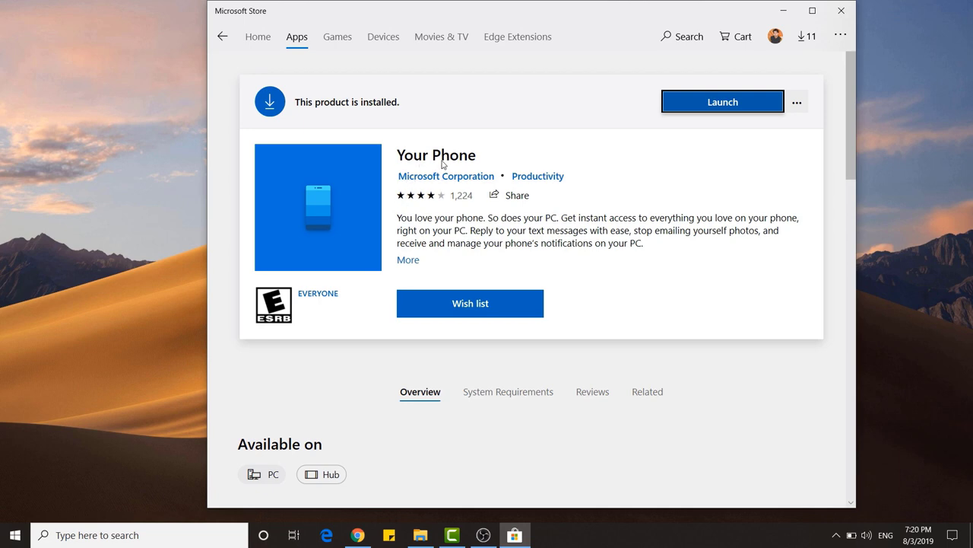
# Launch Your Phone from the Store, close the Store, and continue setup with Android.
pyautogui.click(693, 108)
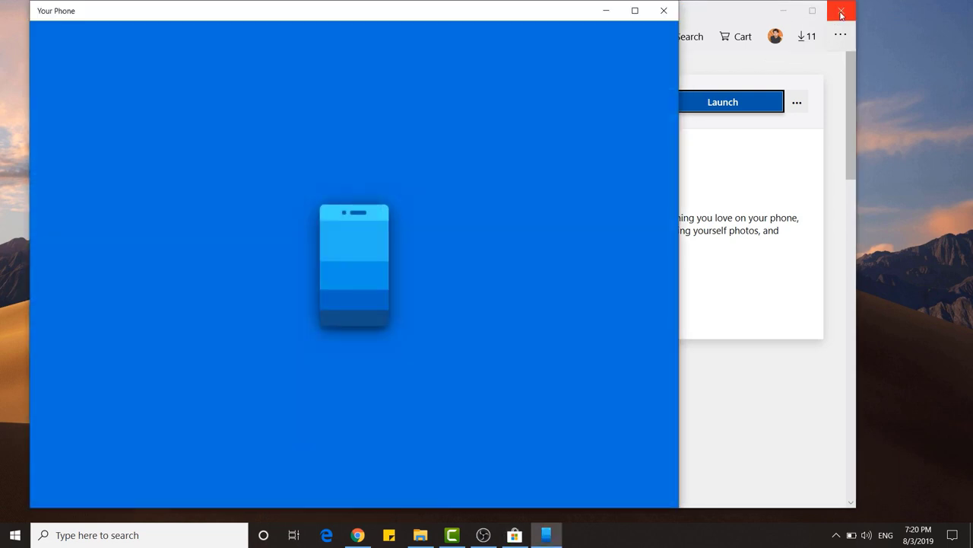
pyautogui.click(841, 14)
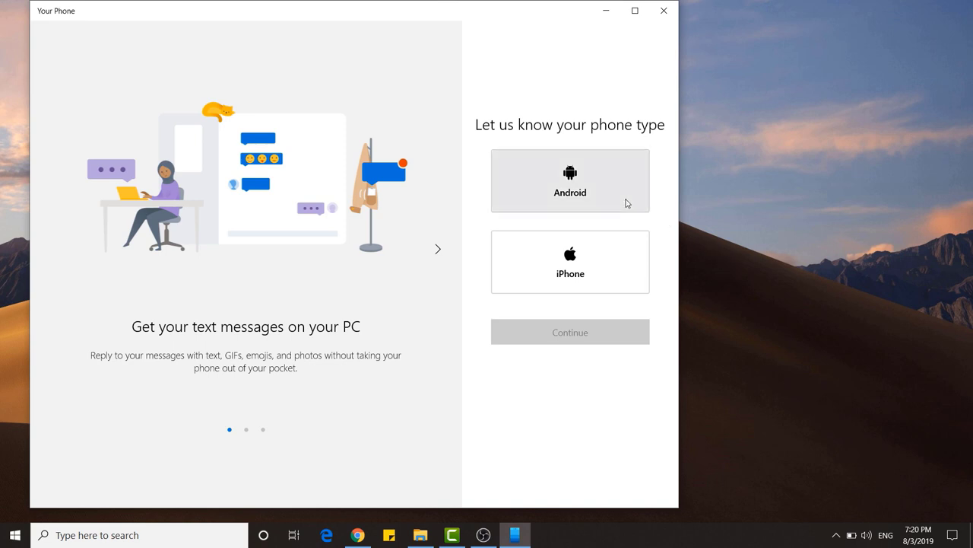
pyautogui.click(626, 203)
pyautogui.click(616, 333)
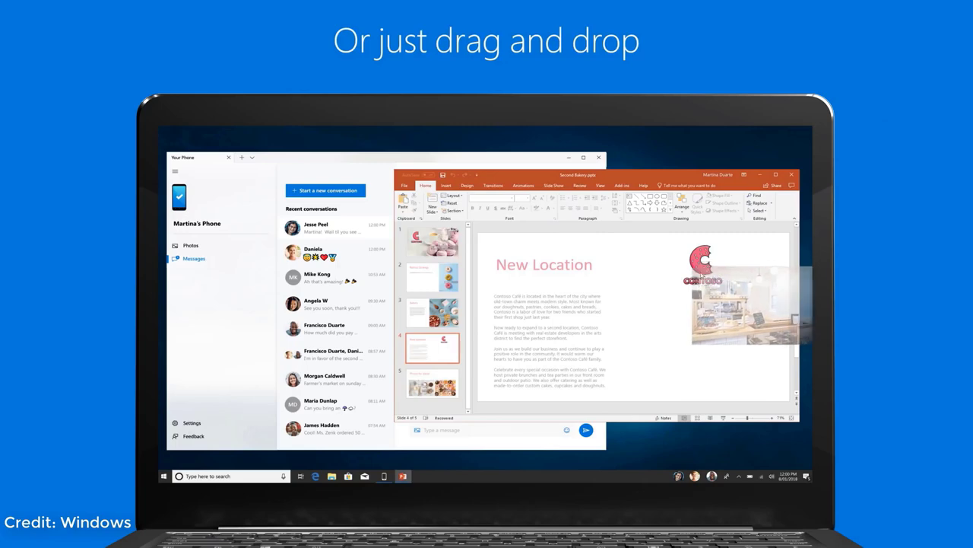
pyautogui.moveTo(708, 270); pyautogui.dragTo(649, 313)
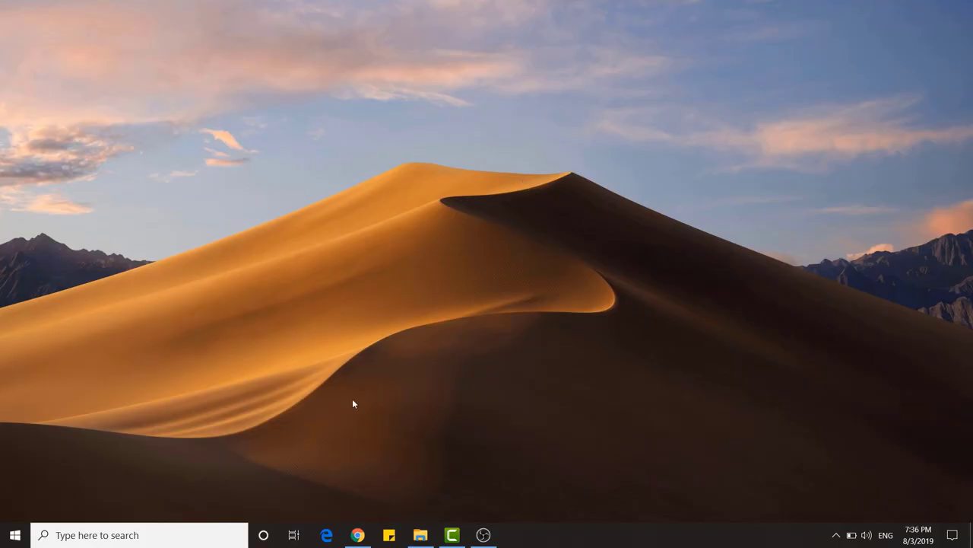
# Search 'clipboard settings', switch Clipboard history on, and close Settings.
pyautogui.click(157, 542)
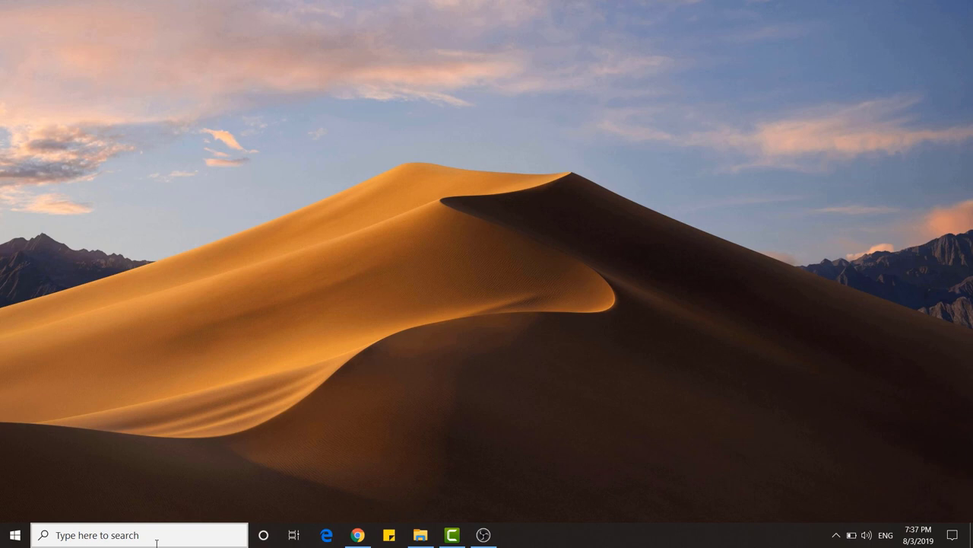
pyautogui.write('clip')
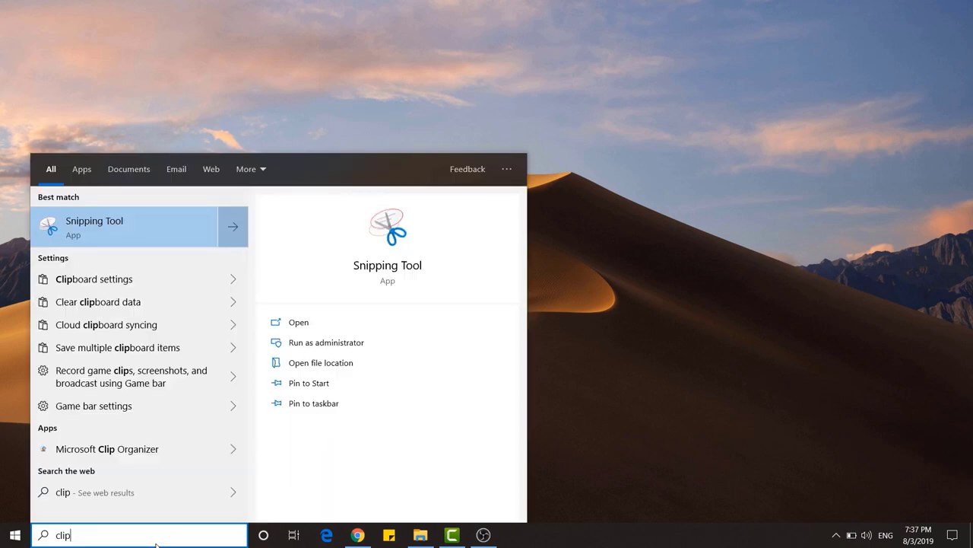
pyautogui.write('board')
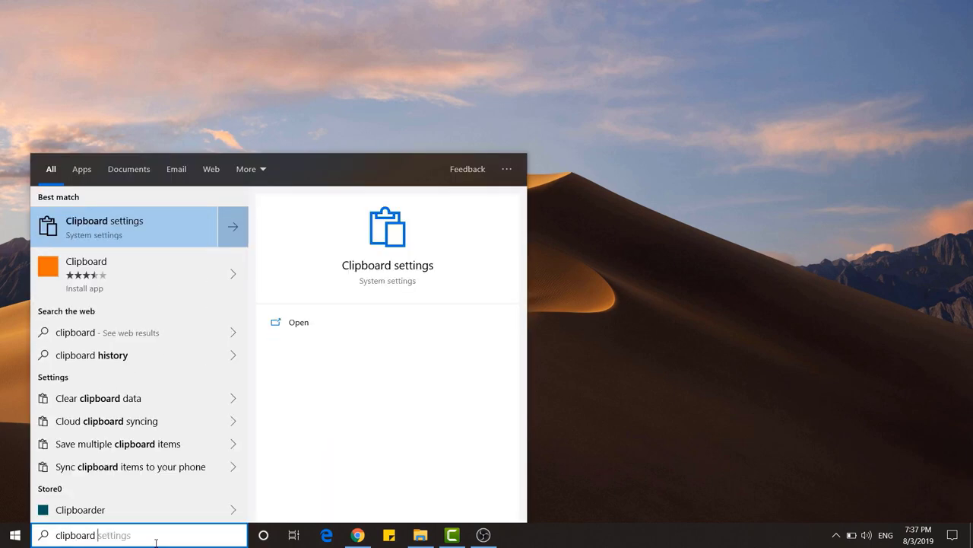
pyautogui.write(' settings')
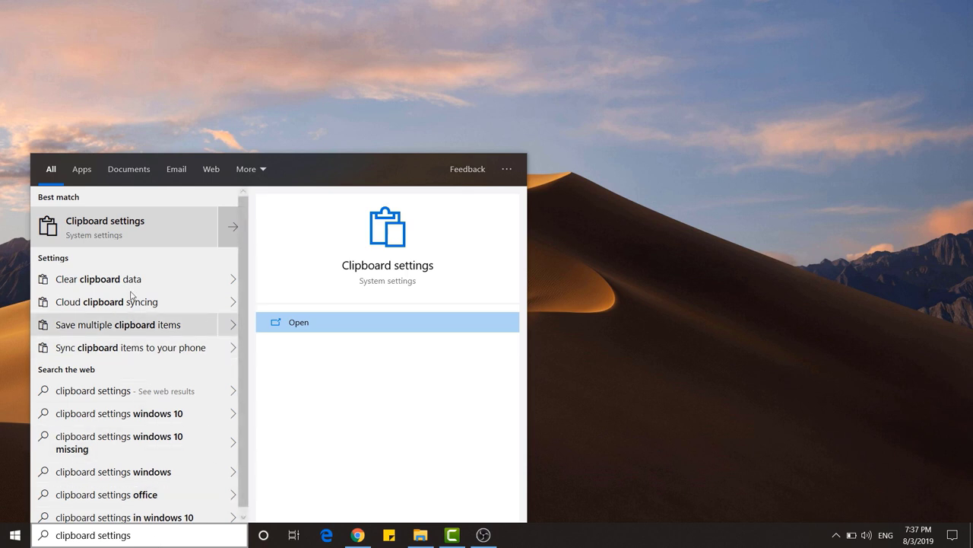
pyautogui.click(142, 231)
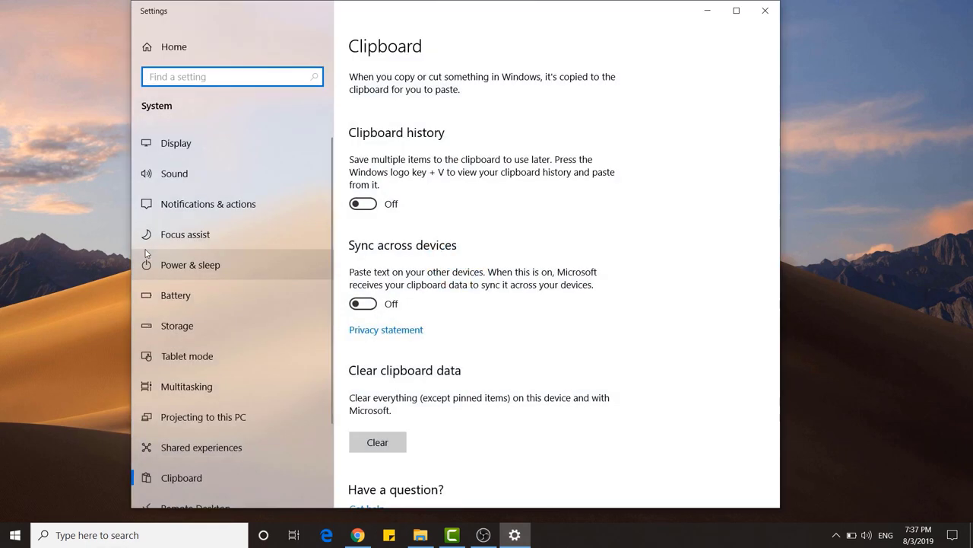
pyautogui.click(364, 204)
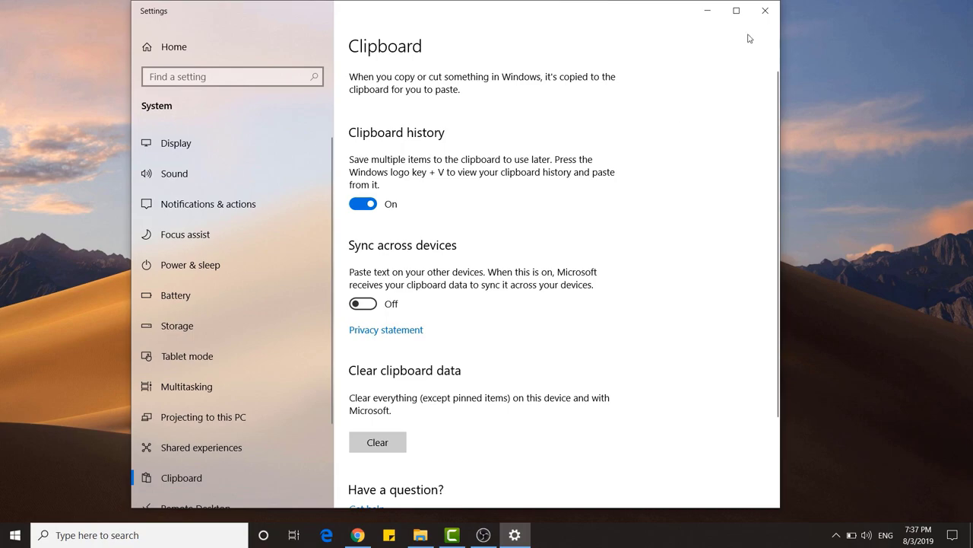
pyautogui.click(765, 10)
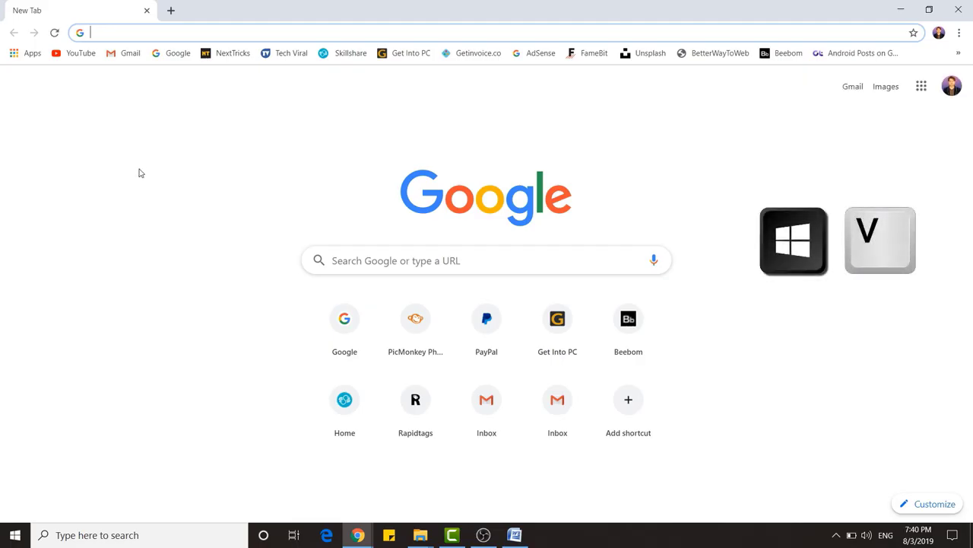
# Paste the saved YouTube channel URL from Win+V clipboard history into Chrome and load it.
pyautogui.press('super+v')
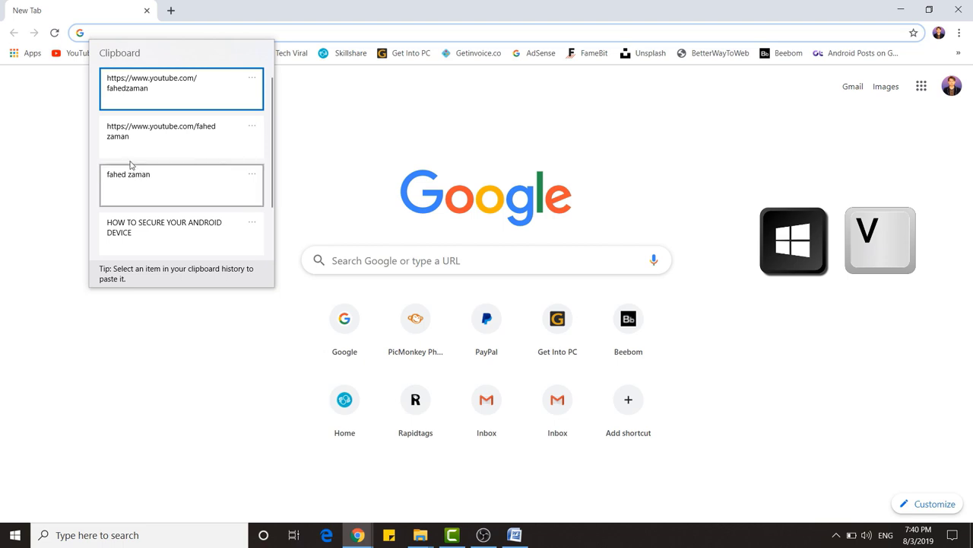
pyautogui.scroll(-3, 165, 107)
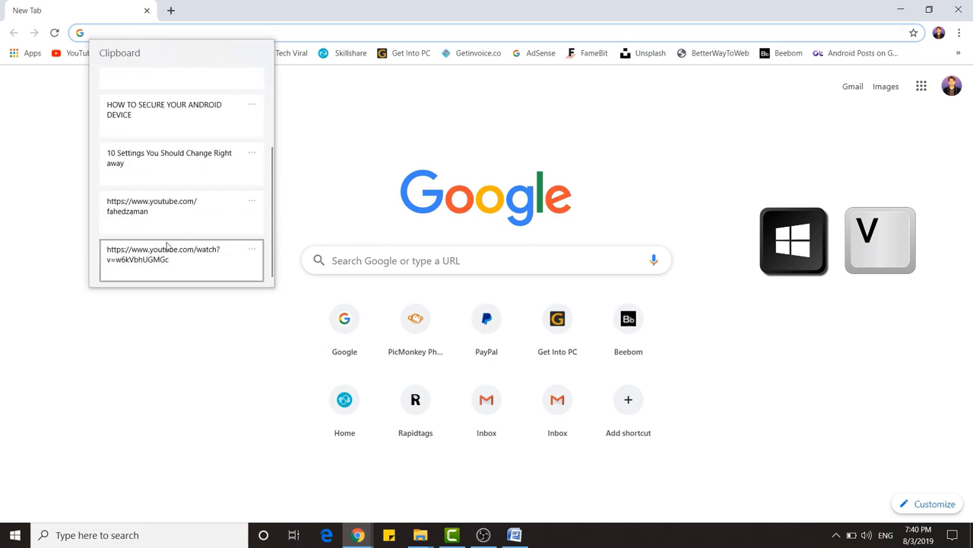
pyautogui.scroll(3, 168, 245)
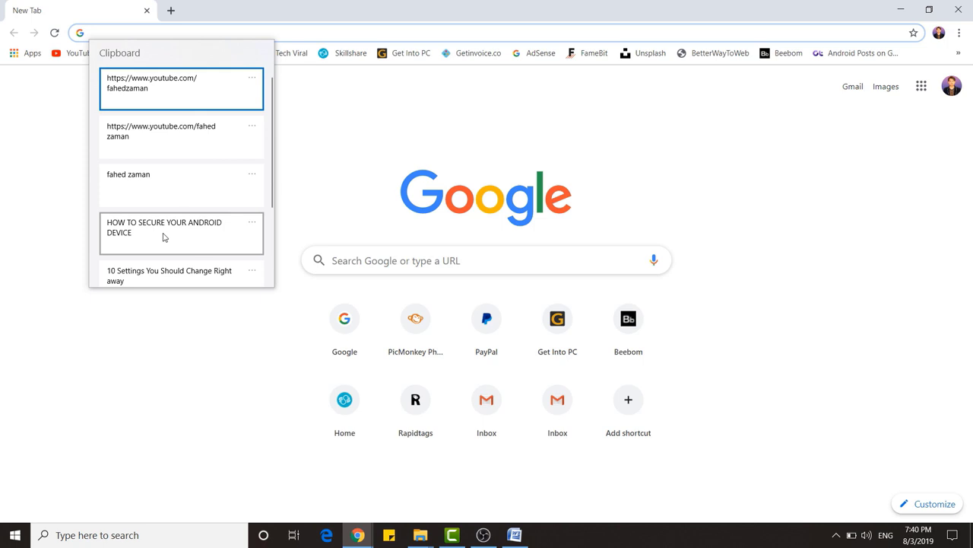
pyautogui.click(159, 89)
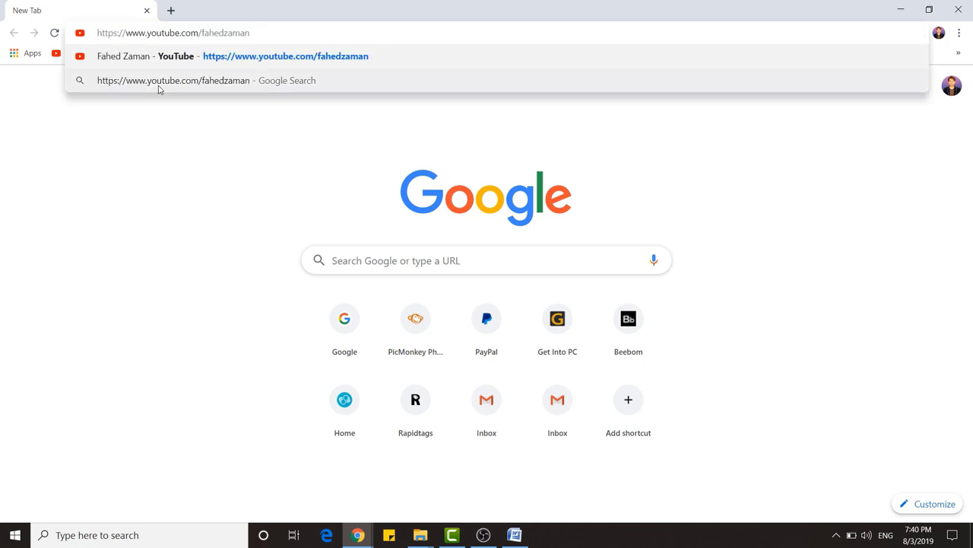
pyautogui.press('Return')
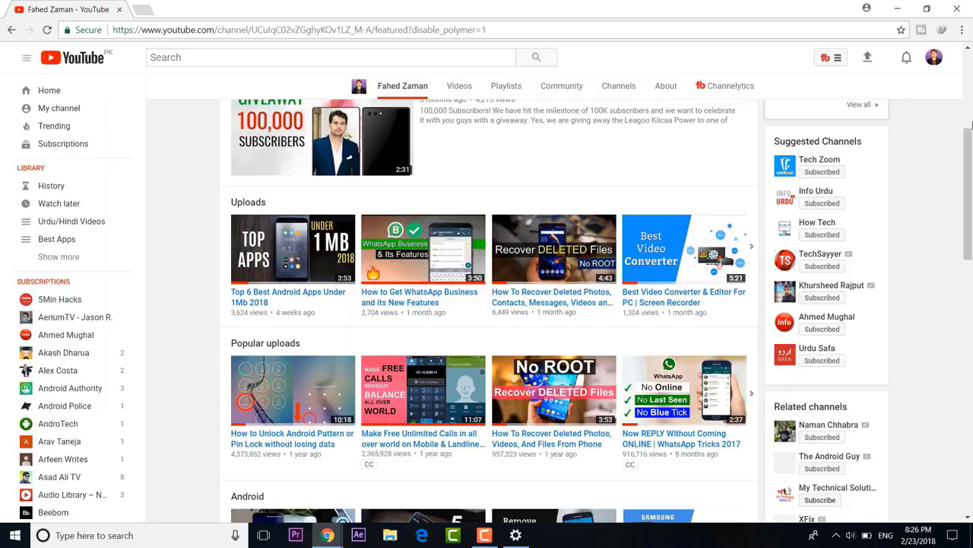
# Turn Night light on from the Action Center quick actions.
pyautogui.scroll(-1, 972, 124)
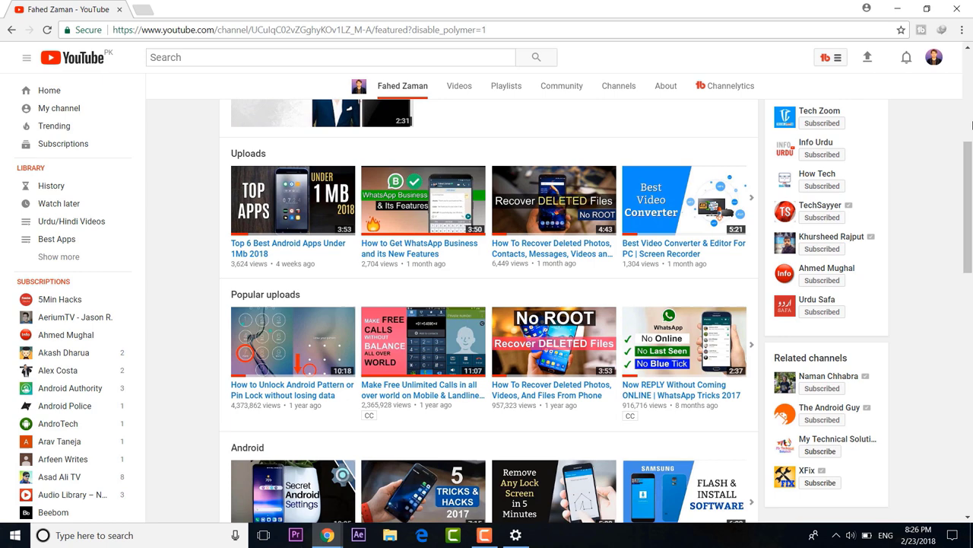
pyautogui.scroll(2, 972, 124)
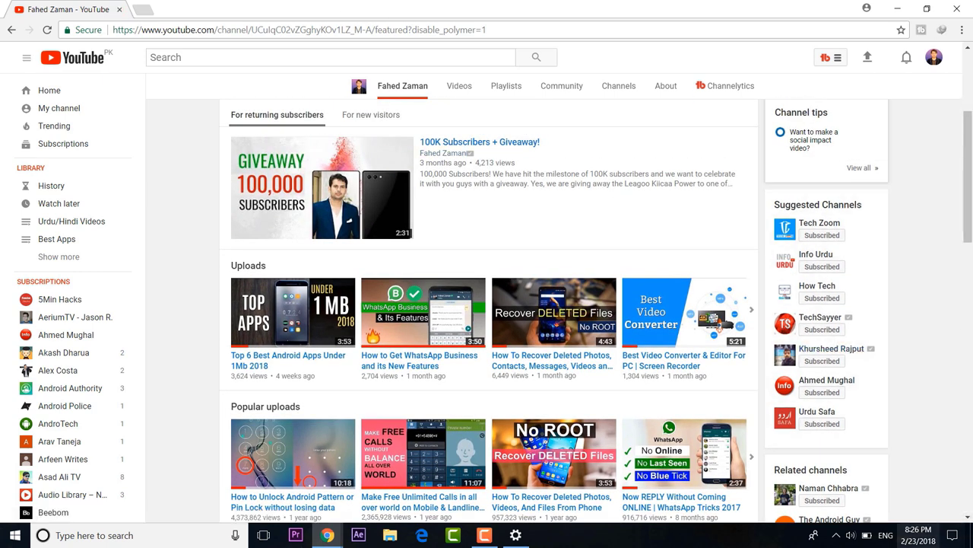
pyautogui.click(954, 536)
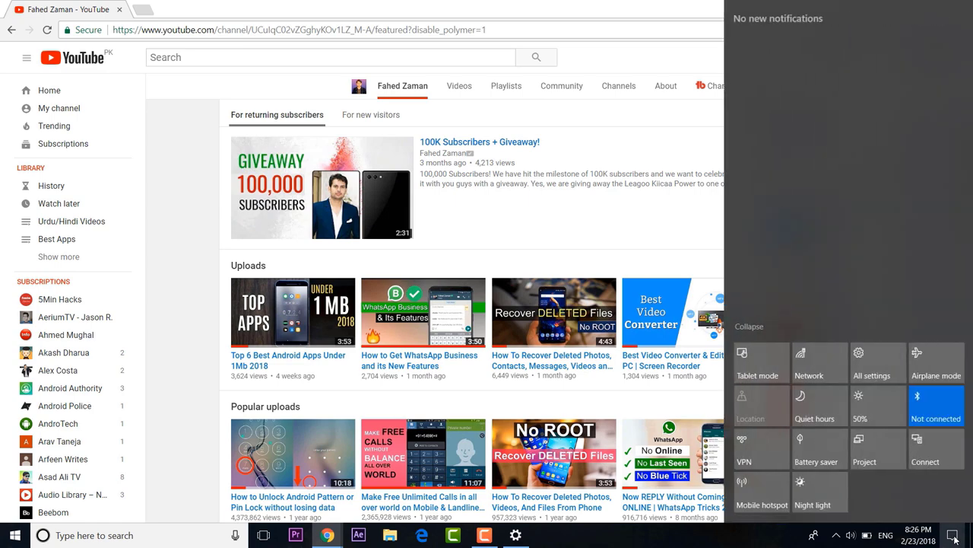
pyautogui.click(812, 510)
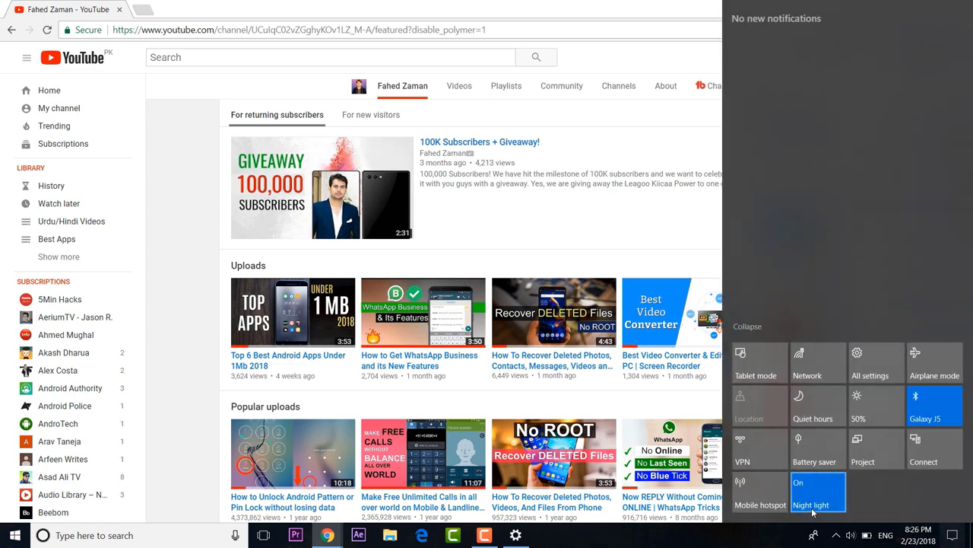
# In Display settings, switch Night light on and move its colour temperature toward warm.
pyautogui.click(870, 363)
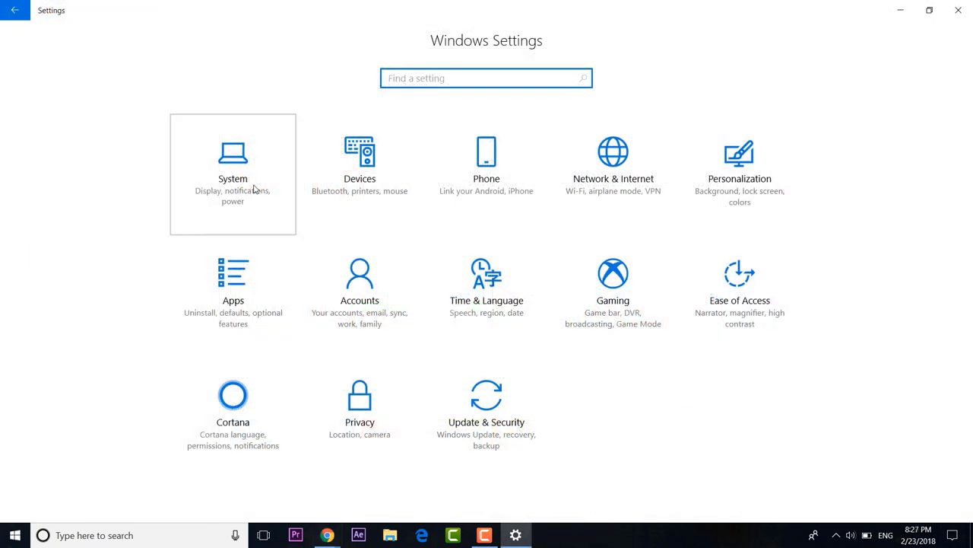
pyautogui.click(255, 189)
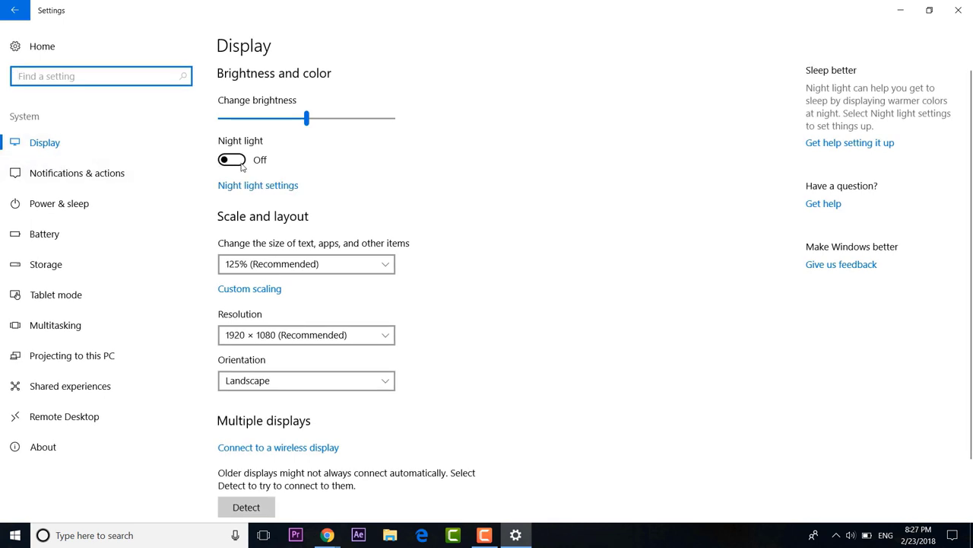
pyautogui.click(242, 163)
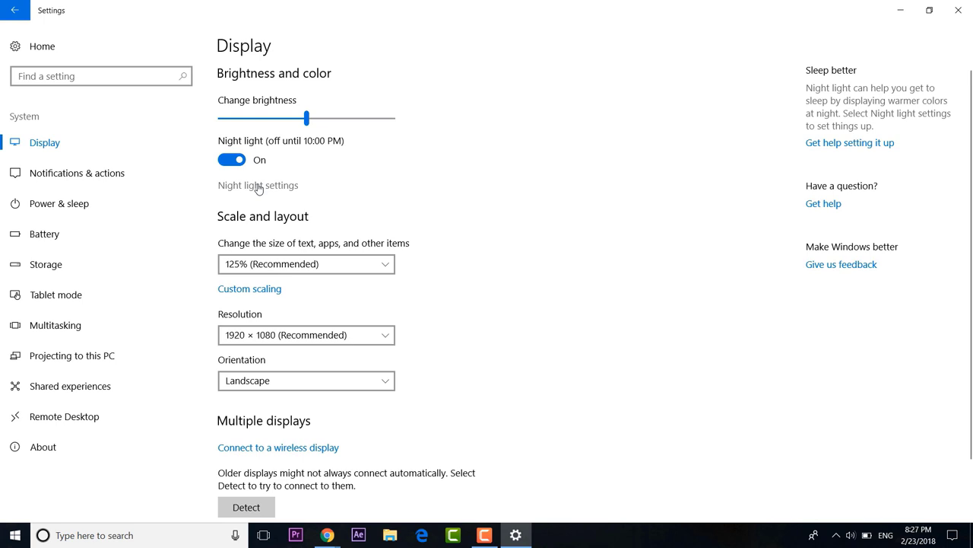
pyautogui.click(257, 186)
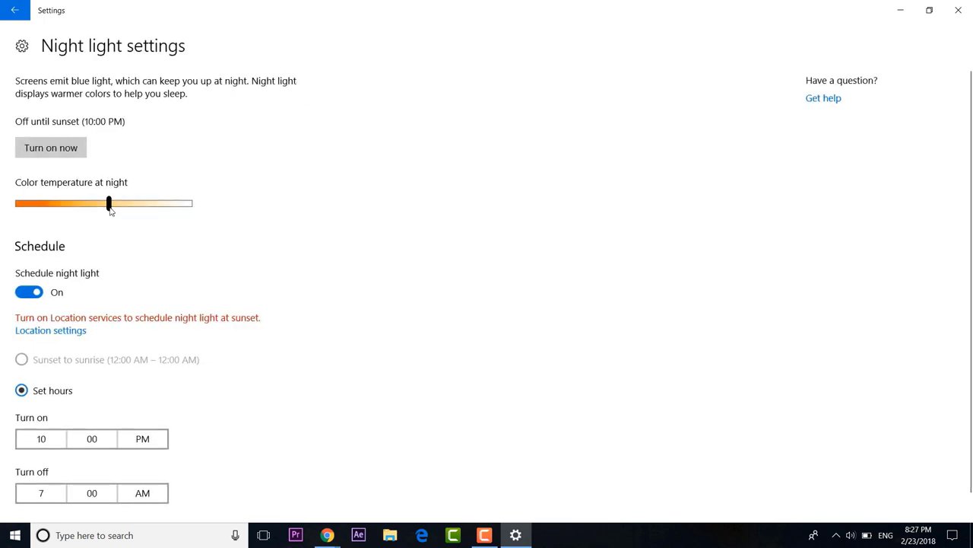
pyautogui.moveTo(109, 207)
pyautogui.mouseDown()
pyautogui.moveTo(173, 206)
pyautogui.moveTo(71, 211)
pyautogui.mouseUp()
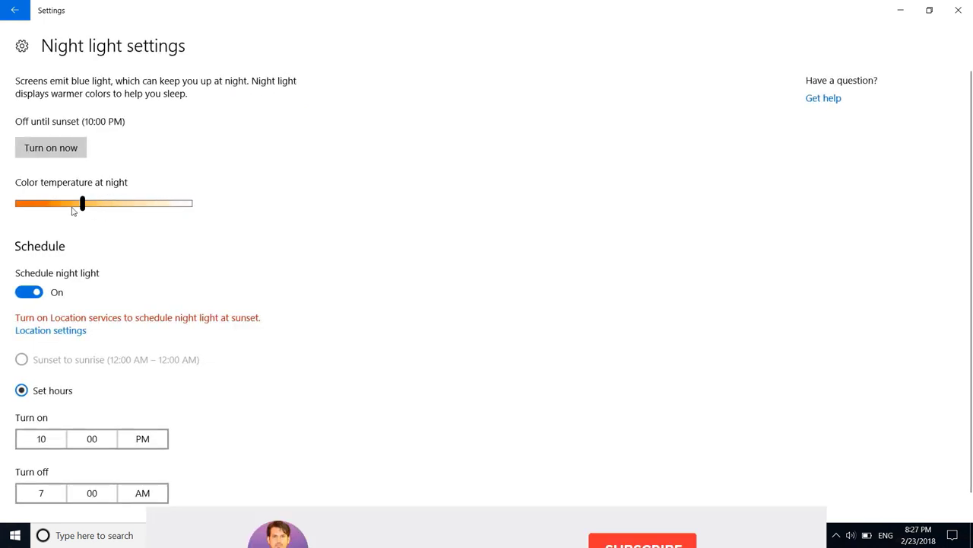
pyautogui.click(51, 147)
# Open Night light's scheduled Turn on time (10:00 PM) to check when it starts.
pyautogui.click(61, 441)
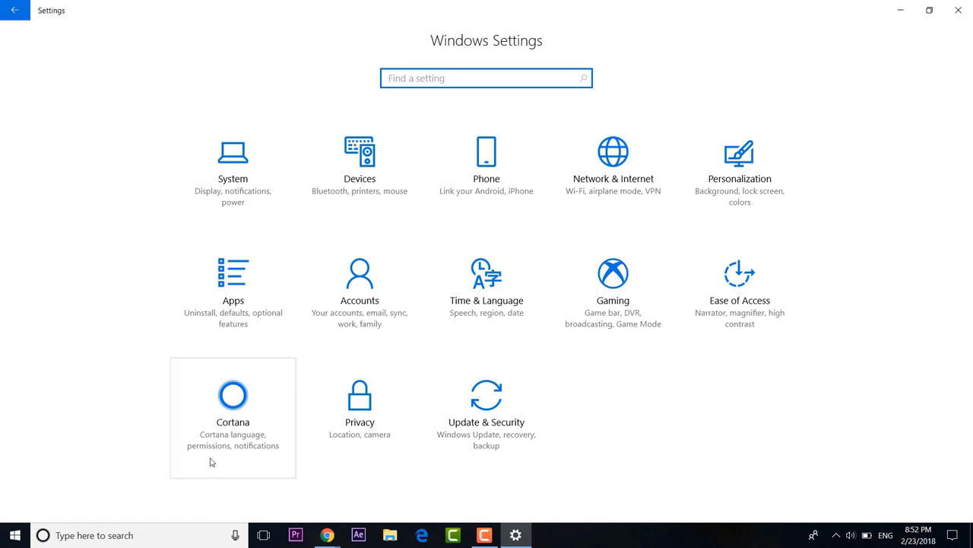
# Turn on Cortana's 'Send notifications between devices' setting.
pyautogui.click(229, 420)
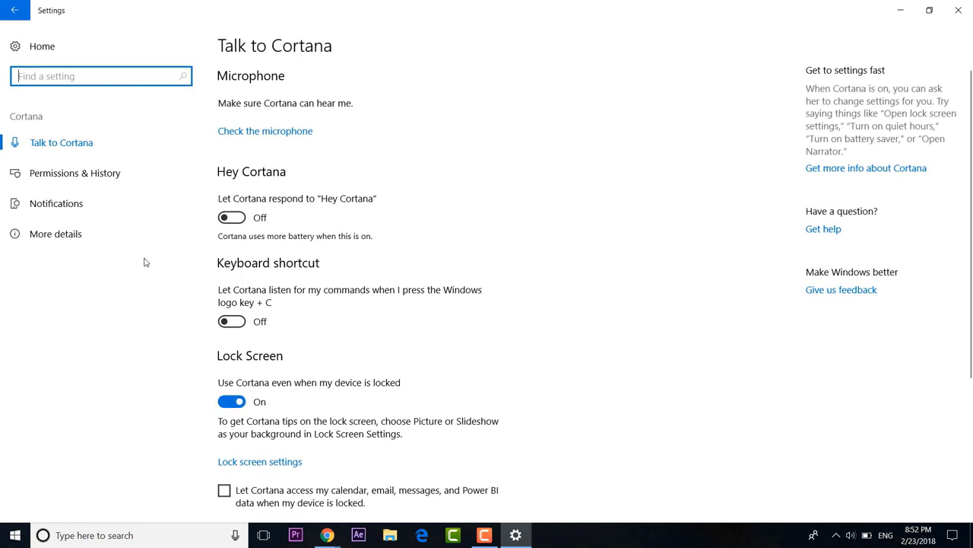
pyautogui.click(122, 213)
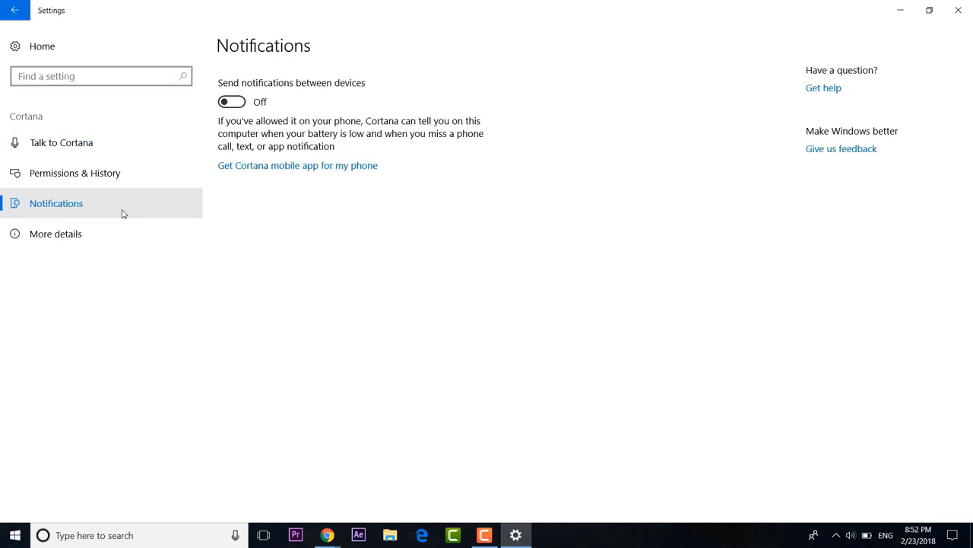
pyautogui.click(239, 103)
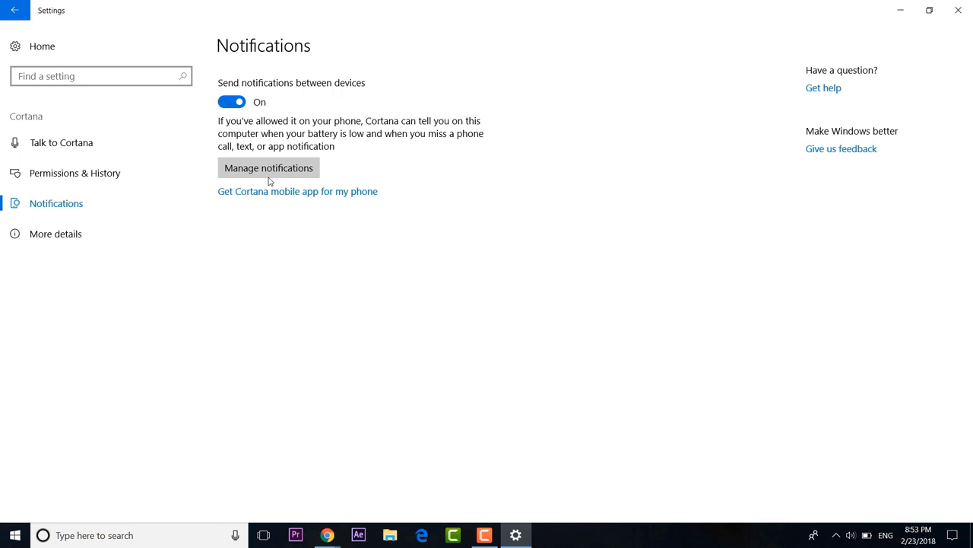
# Open the Upload notifications setting and type 'call you back!' as a missed-call reply.
pyautogui.click(270, 174)
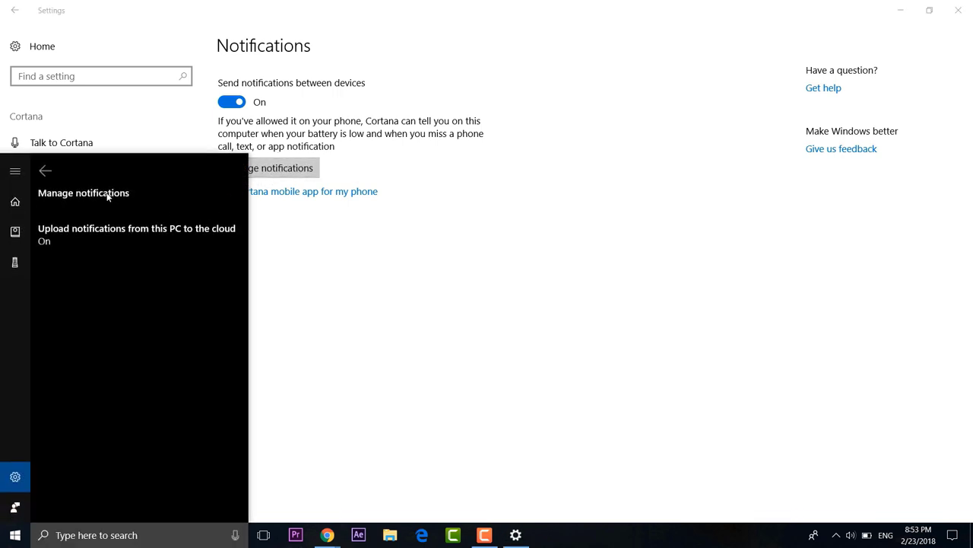
pyautogui.click(111, 231)
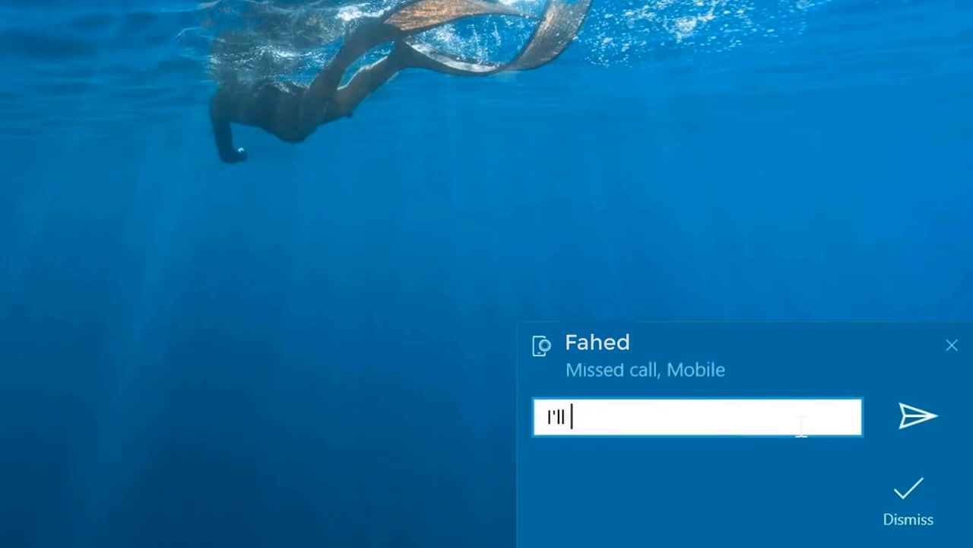
pyautogui.write('call you back!')
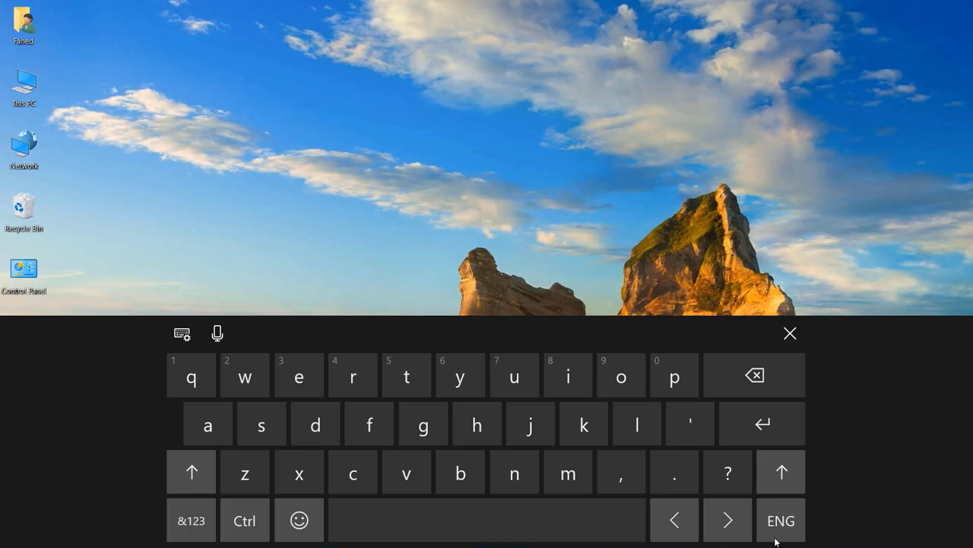
# Browse the touch keyboard's smiley, people, celebration and food emoji sets.
pyautogui.click(305, 525)
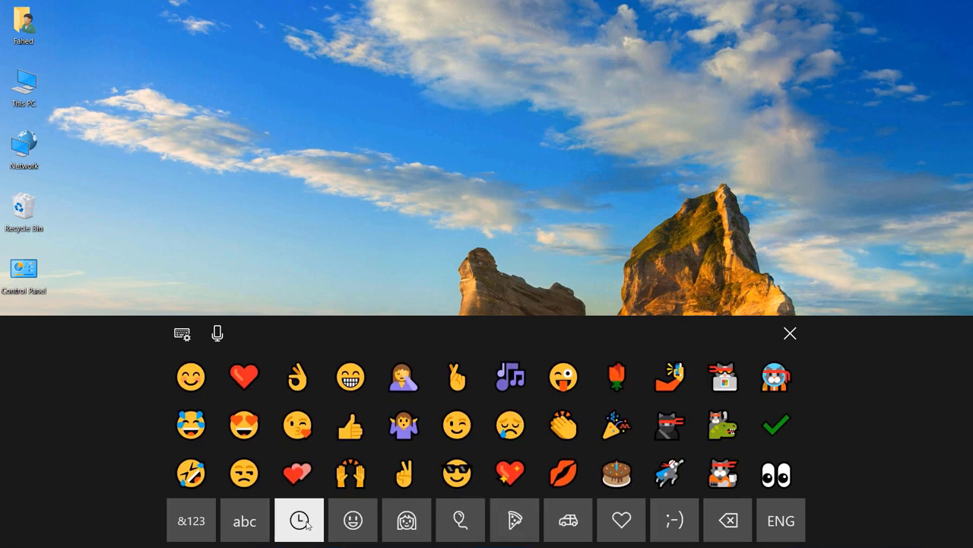
pyautogui.click(364, 525)
pyautogui.click(418, 525)
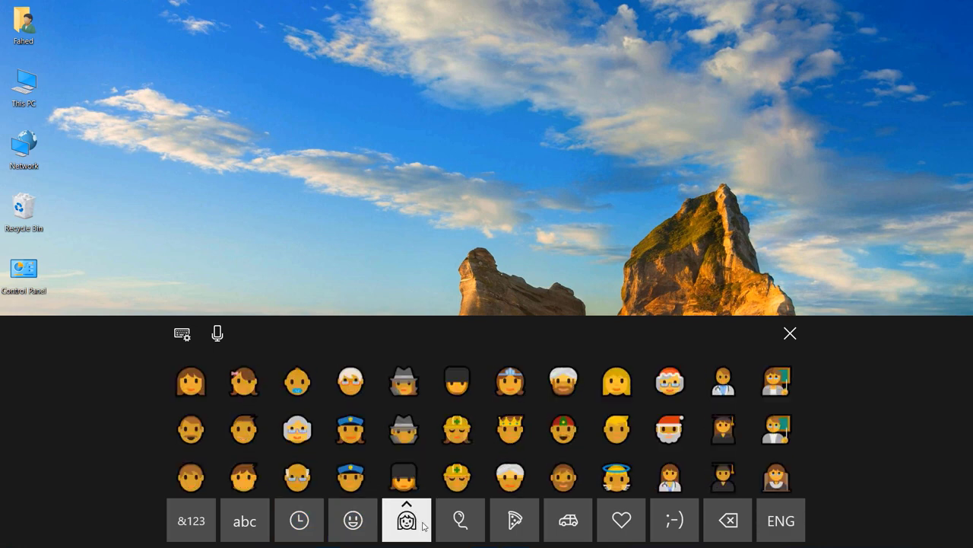
pyautogui.click(461, 521)
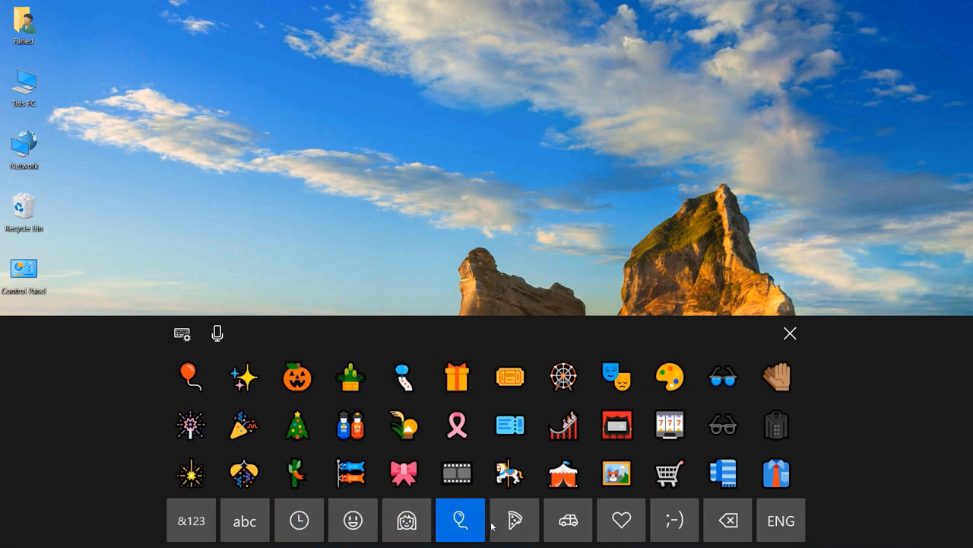
pyautogui.click(514, 521)
pyautogui.click(514, 525)
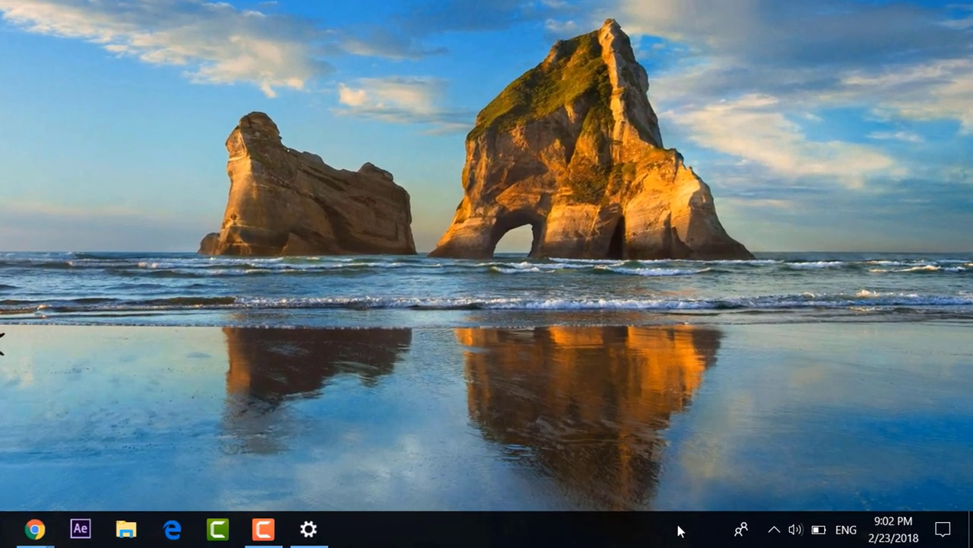
# Add the touch keyboard button to the taskbar and show its recently used emoji.
pyautogui.rightClick(658, 525)
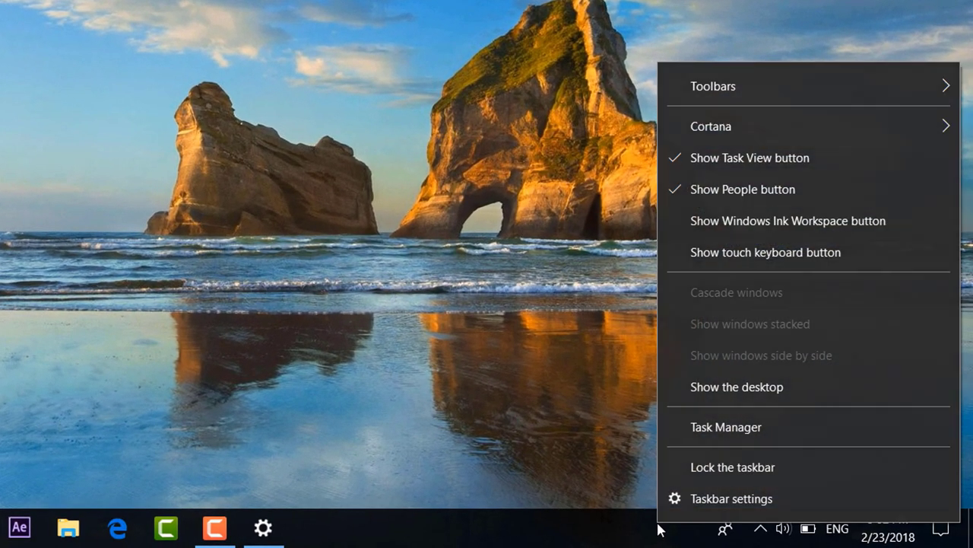
pyautogui.click(697, 258)
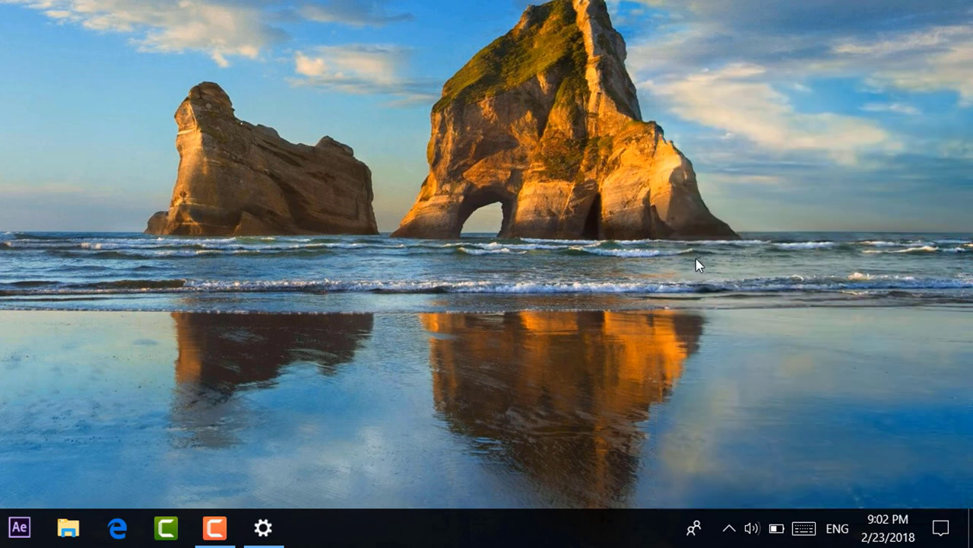
pyautogui.click(804, 531)
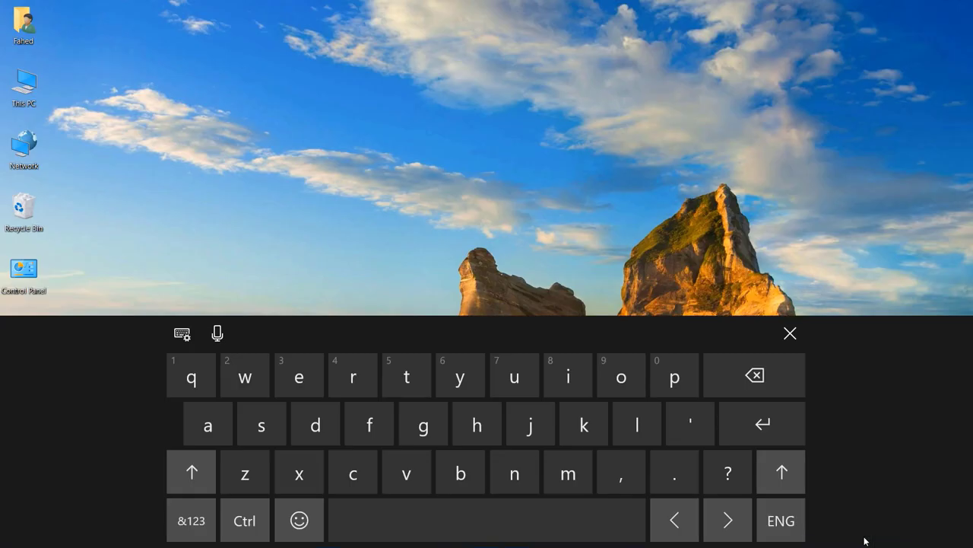
pyautogui.click(306, 525)
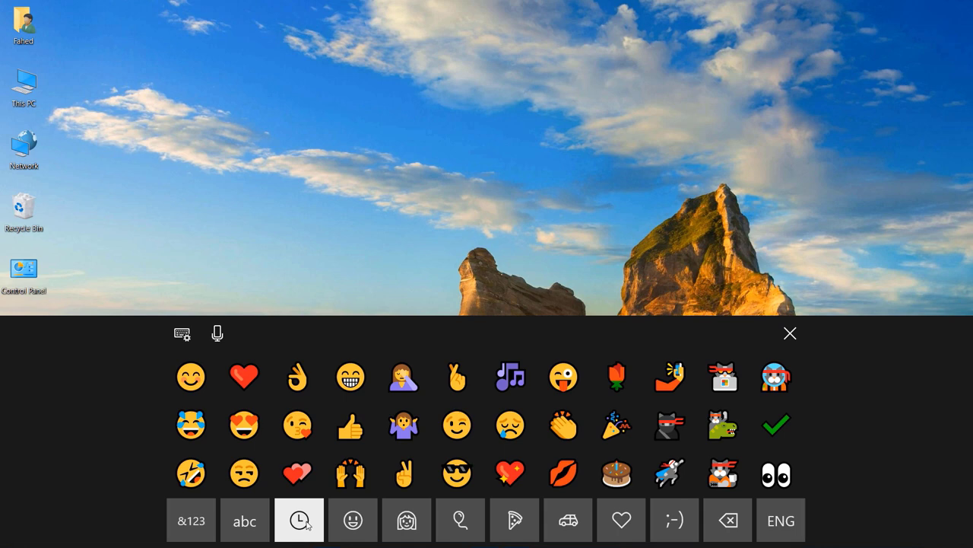
pyautogui.click(362, 523)
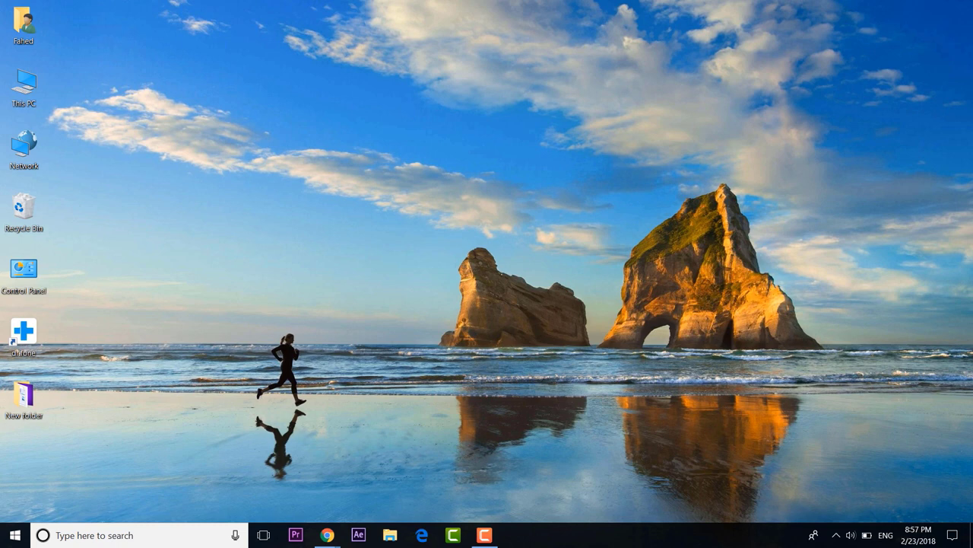
# Find Steps Recorder by searching 'steps' and start a recording.
pyautogui.click(150, 541)
pyautogui.write('step')
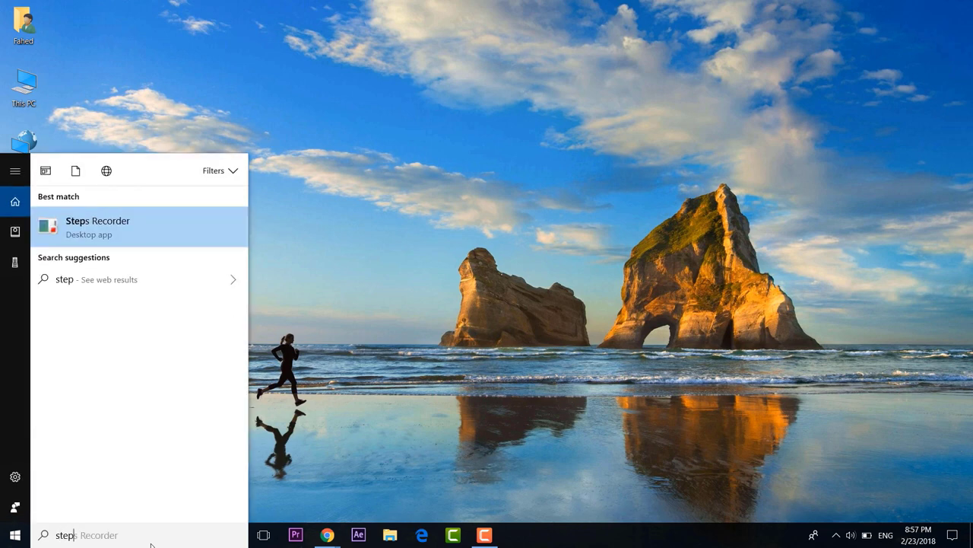
pyautogui.write('s')
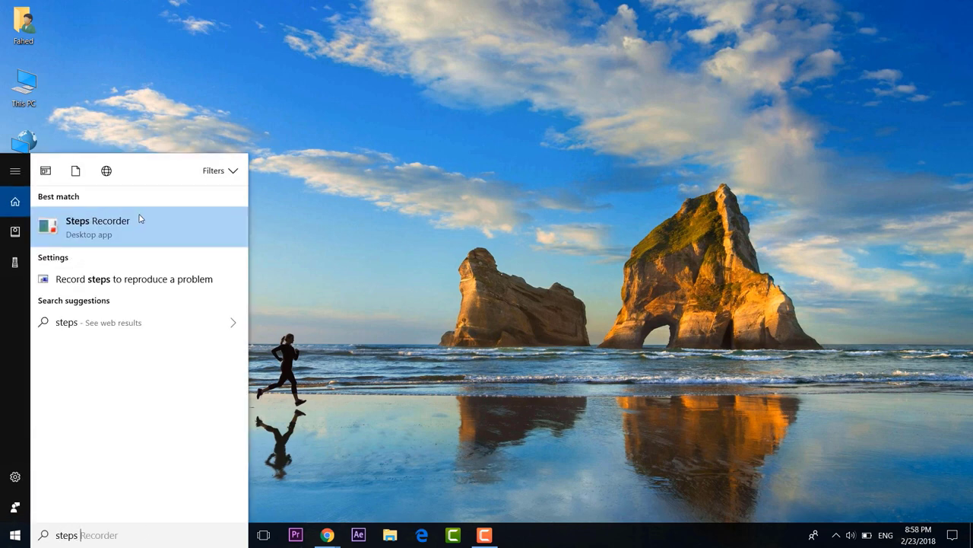
pyautogui.click(146, 227)
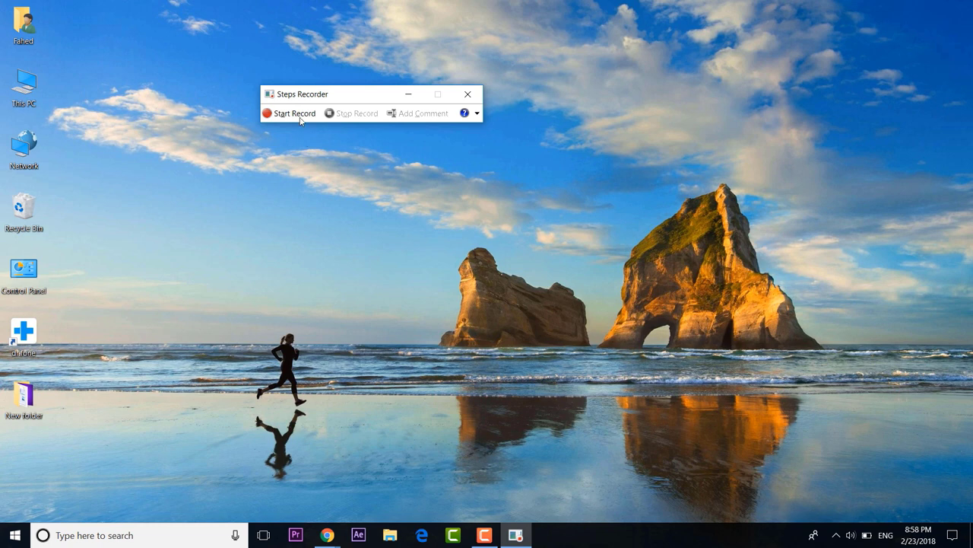
pyautogui.click(296, 114)
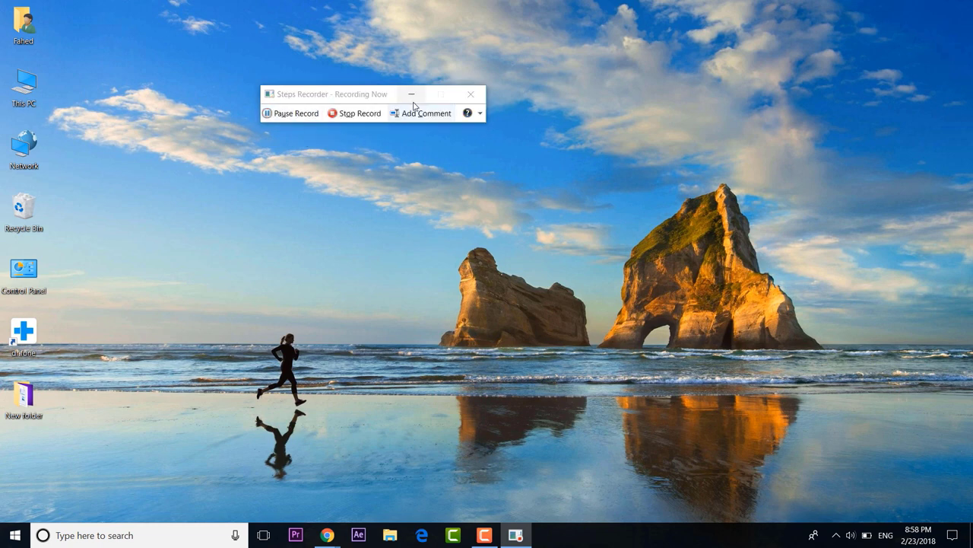
# Navigate to Settings > System > Display while the recording runs.
pyautogui.click(15, 534)
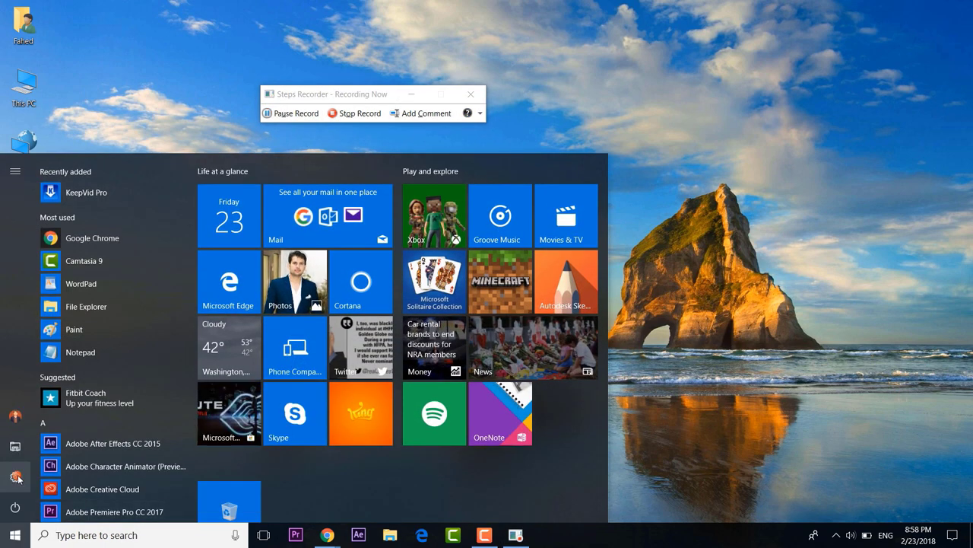
pyautogui.click(15, 475)
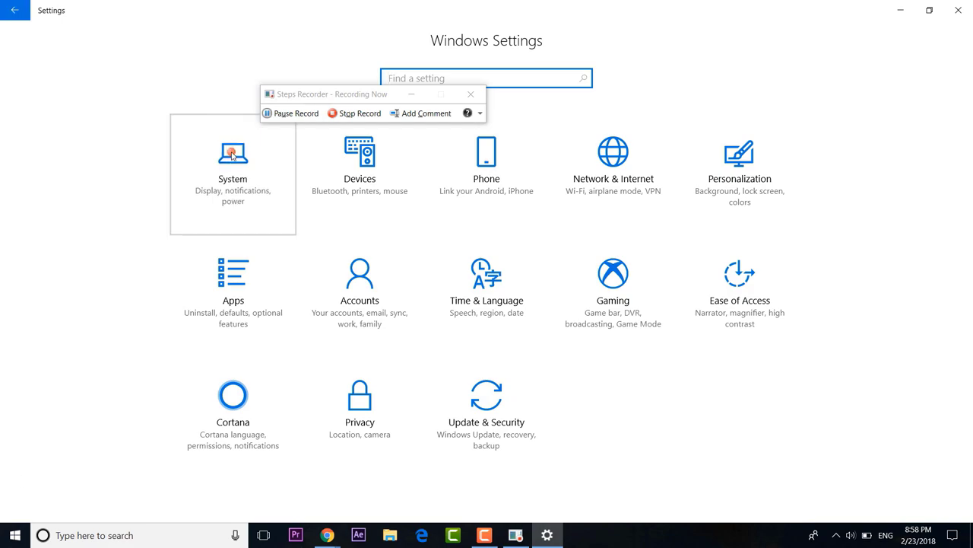
pyautogui.click(211, 183)
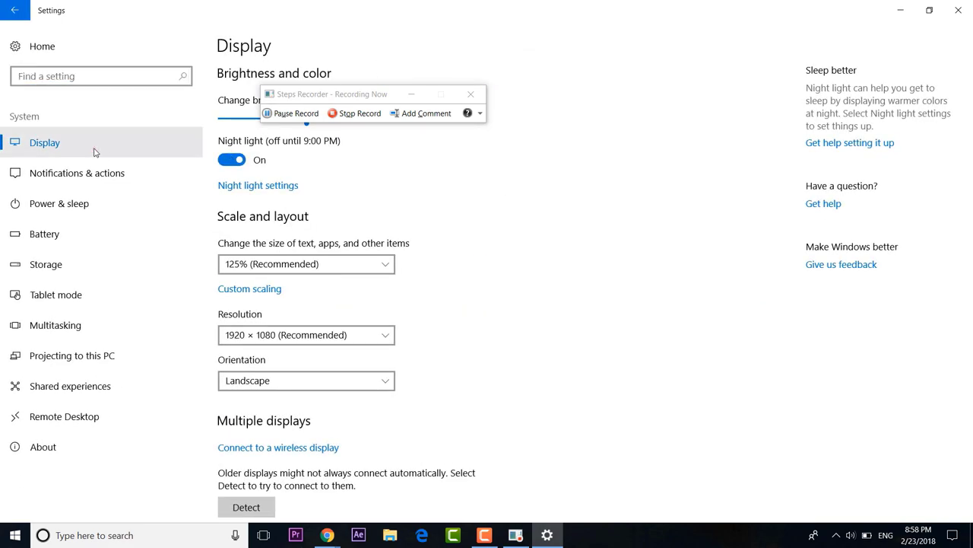
pyautogui.scroll(-2, 450, 289)
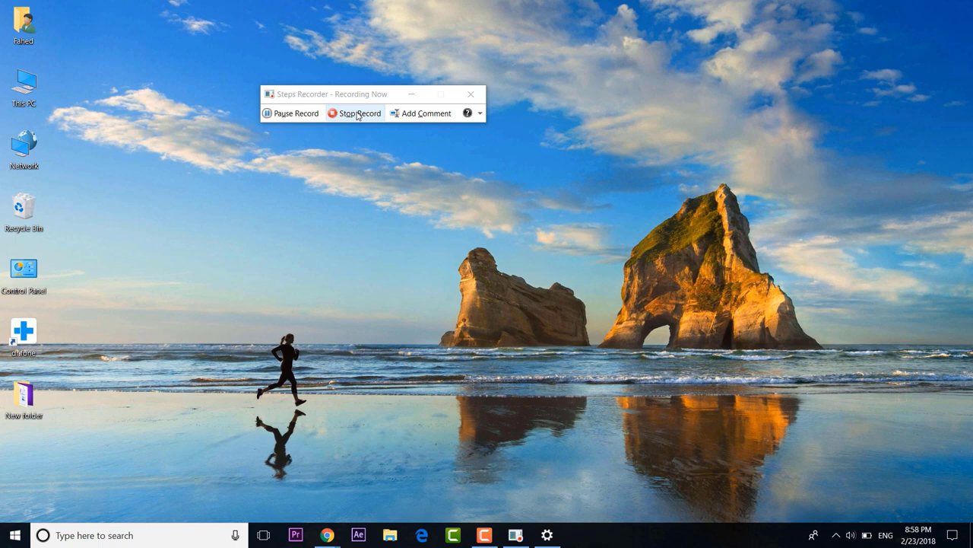
# Stop recording and scroll through the recorded steps and their screenshots.
pyautogui.click(354, 112)
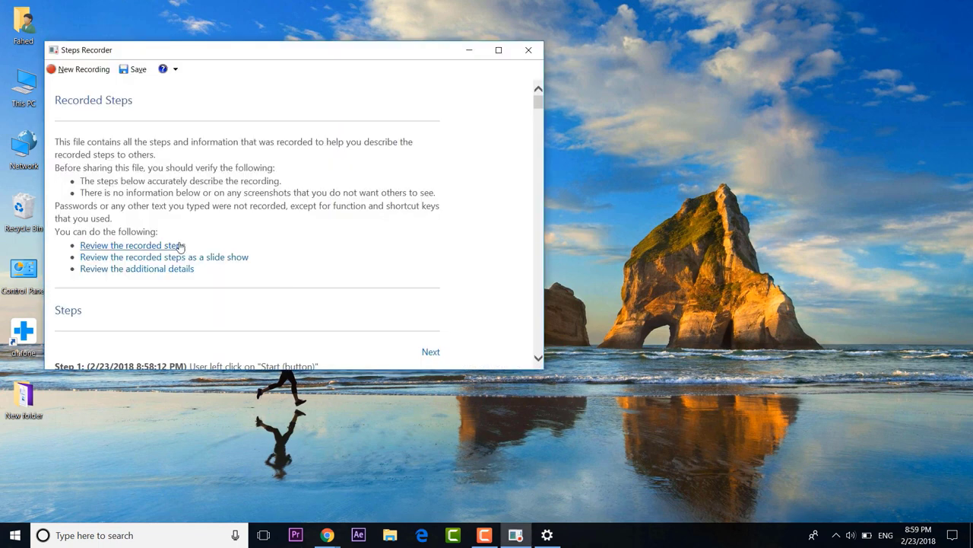
pyautogui.click(180, 246)
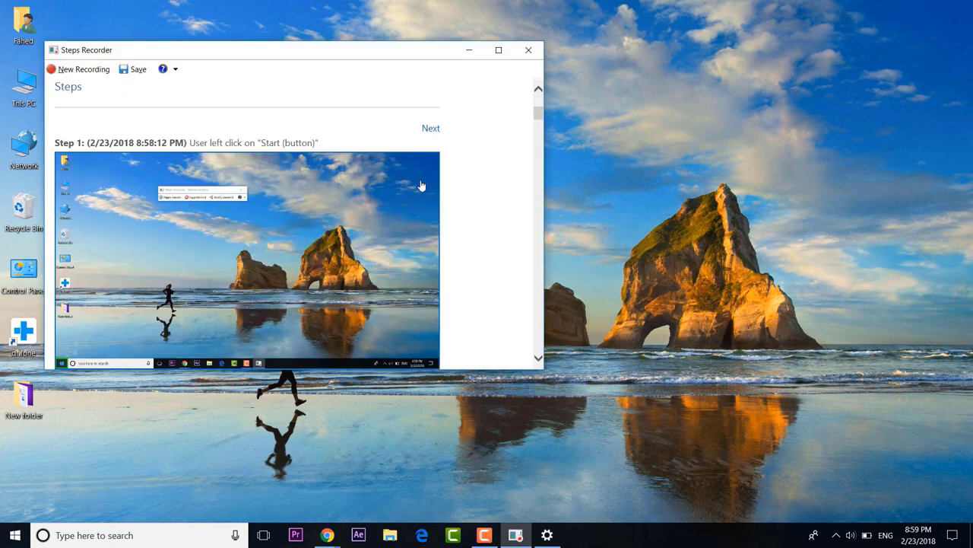
pyautogui.scroll(-5, 422, 188)
pyautogui.scroll(-5, 492, 233)
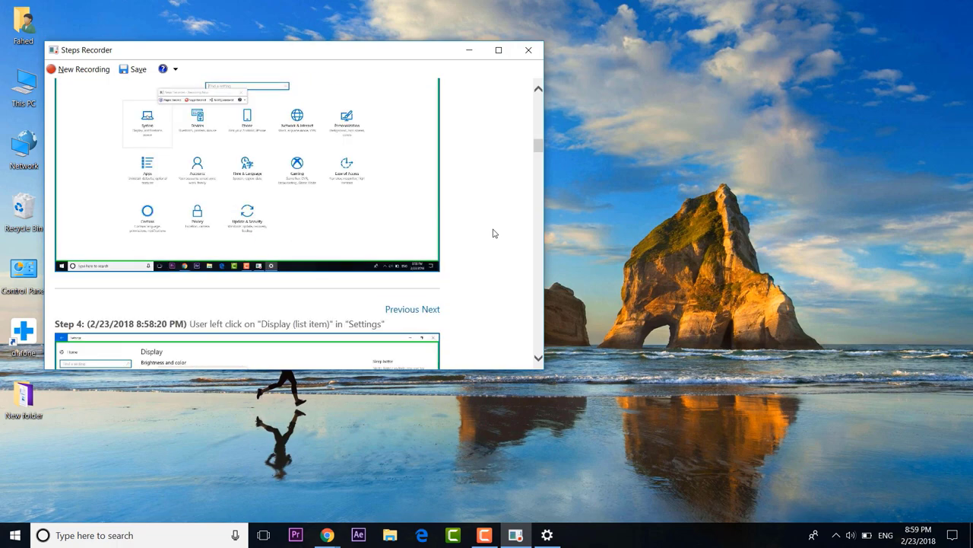
pyautogui.scroll(-3, 492, 232)
pyautogui.scroll(-1, 491, 233)
pyautogui.scroll(-3, 493, 233)
pyautogui.scroll(-5, 492, 233)
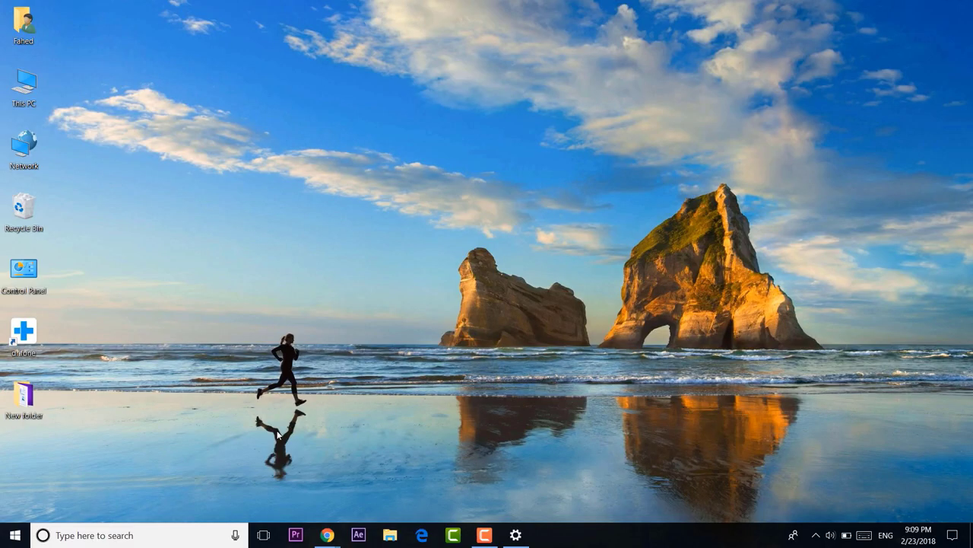
# View the Start menu's Sleep, Shut down and Restart options, then lock the PC with Win+L.
pyautogui.click(14, 535)
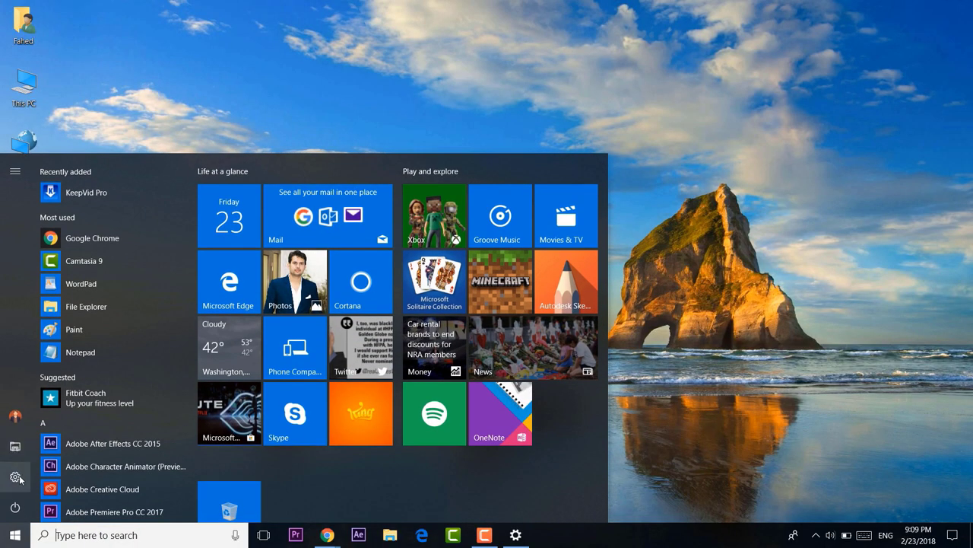
pyautogui.click(14, 504)
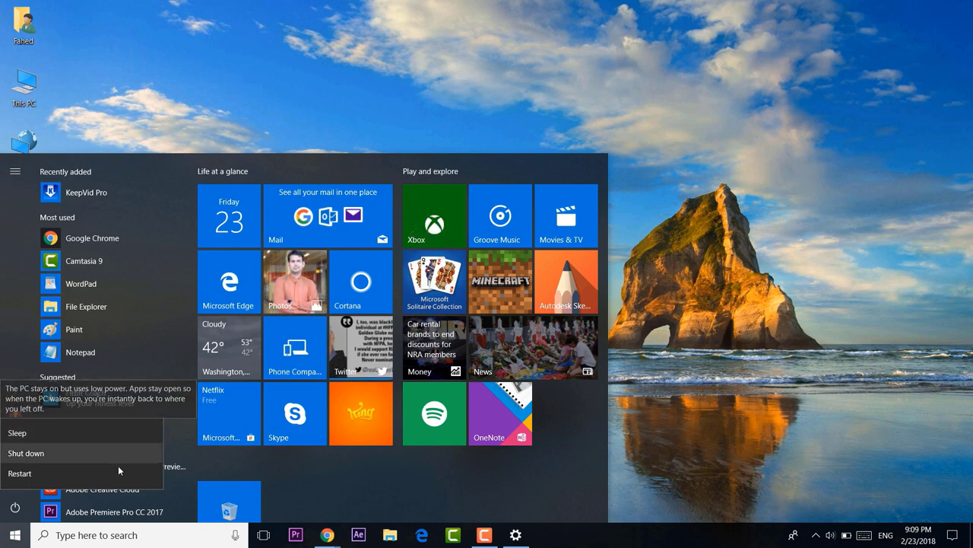
pyautogui.click(864, 394)
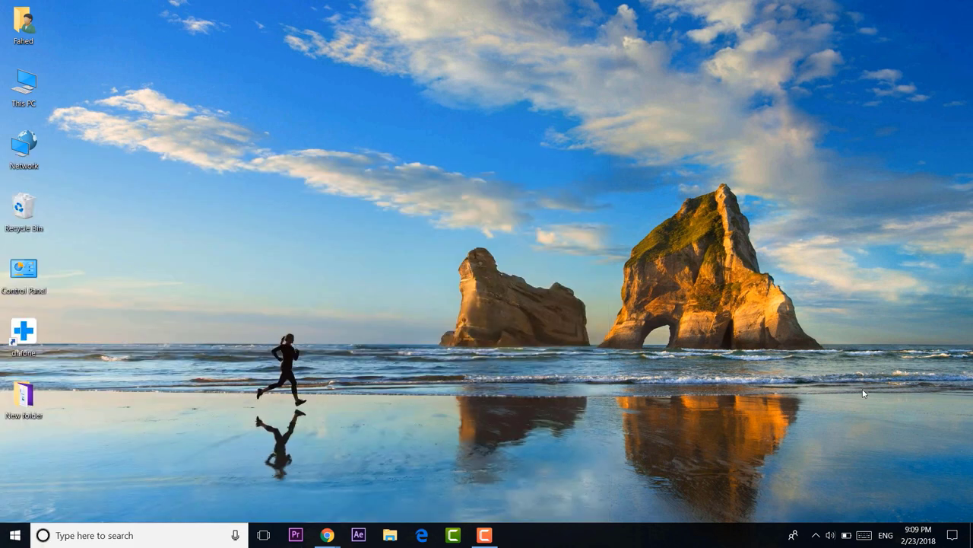
pyautogui.press('super+l')
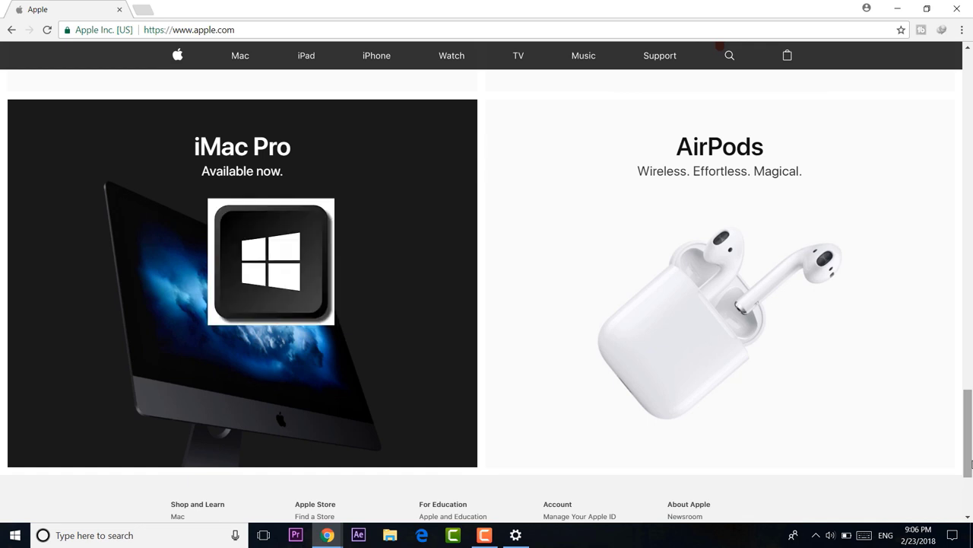
# Snip a rectangle around the iMac Pro panel on Apple's homepage with Win+Shift+S.
pyautogui.press('super+shift+s')
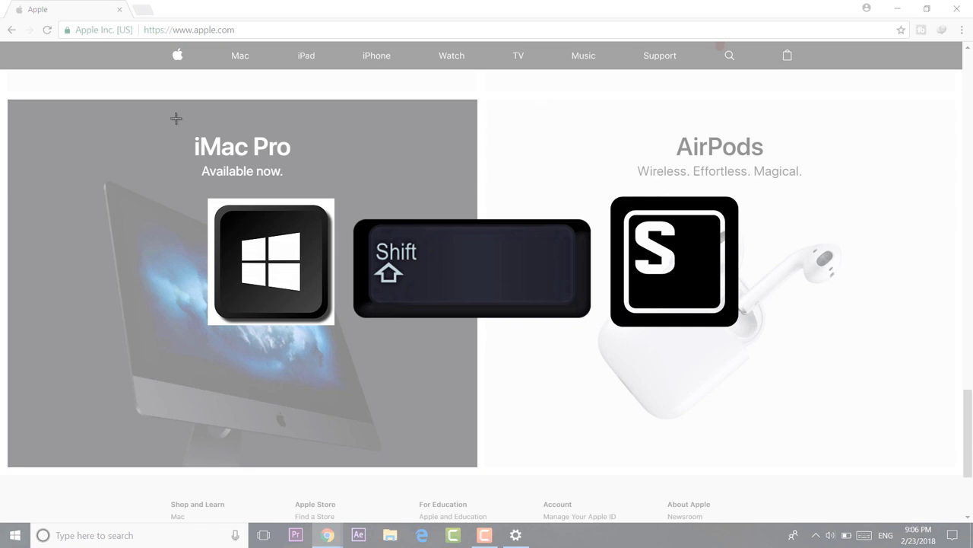
pyautogui.moveTo(496, 87)
pyautogui.mouseDown()
pyautogui.moveTo(345, 466)
pyautogui.moveTo(2, 466)
pyautogui.mouseUp()
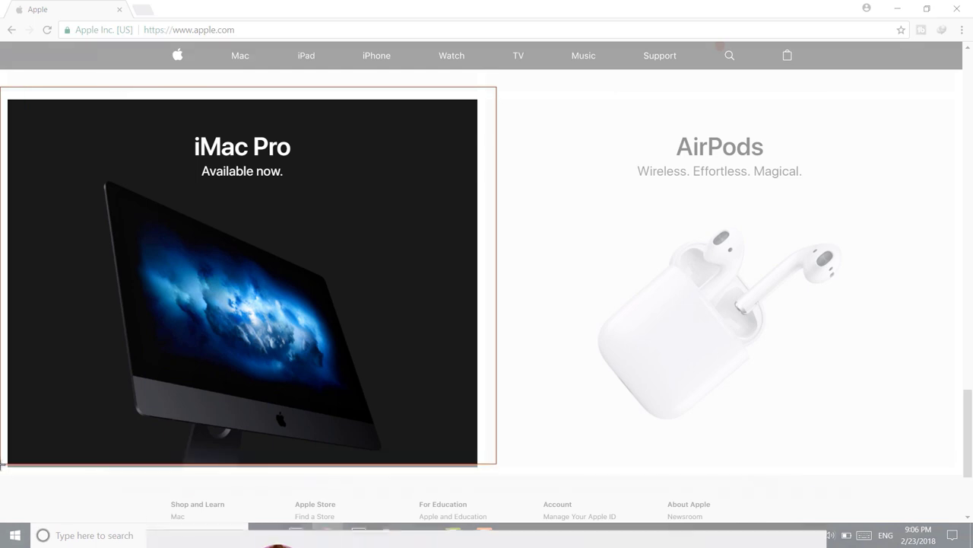